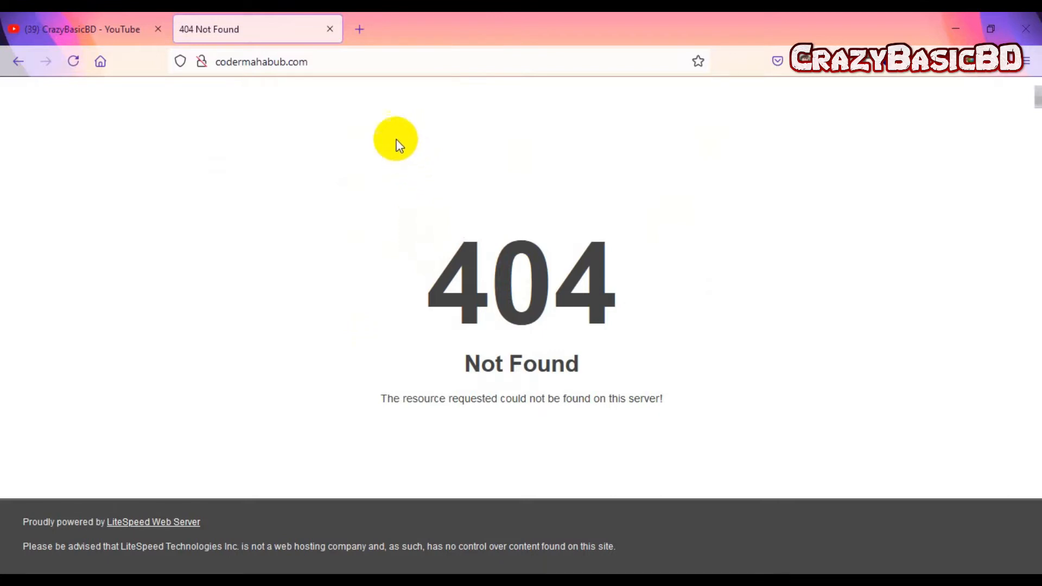
Step: Select the codermahabub.com address in Firefox's address bar to edit it
click(357, 61)
Step: Go to codermahabub.com/cpanel and fill in the saved cPanel login details
click(386, 61)
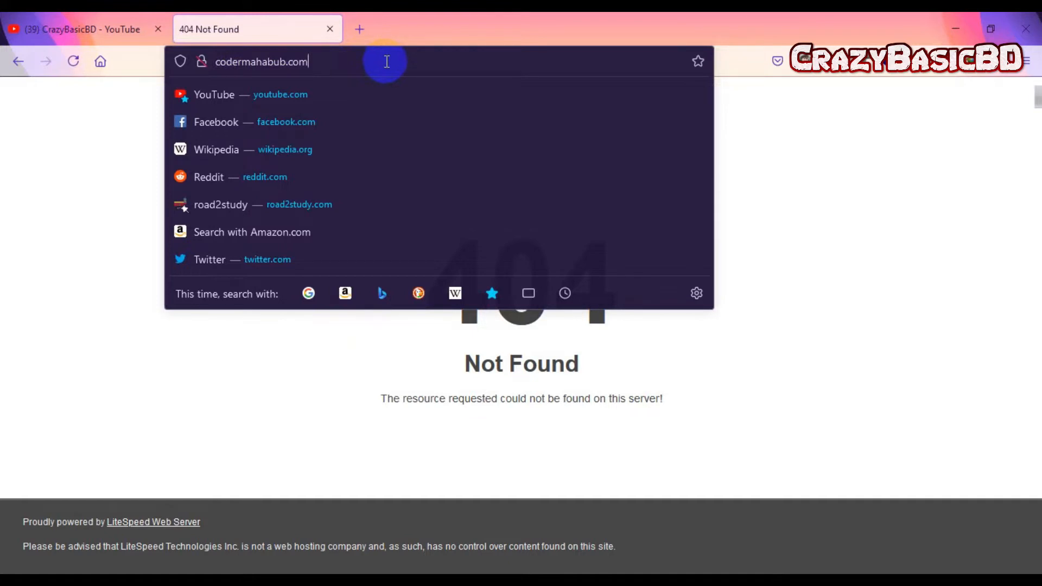
click(366, 63)
text(/)
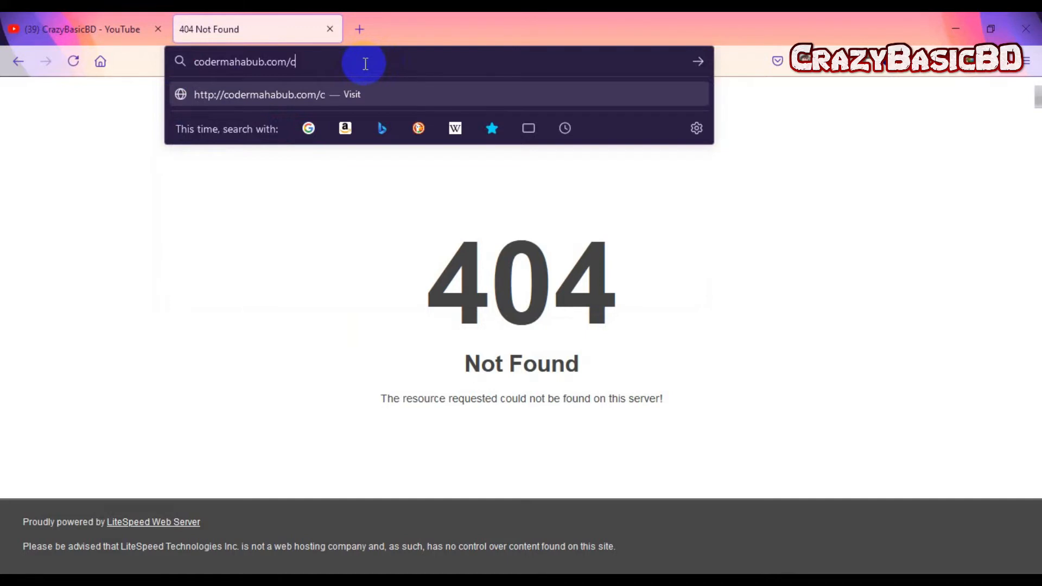
text(cpanel)
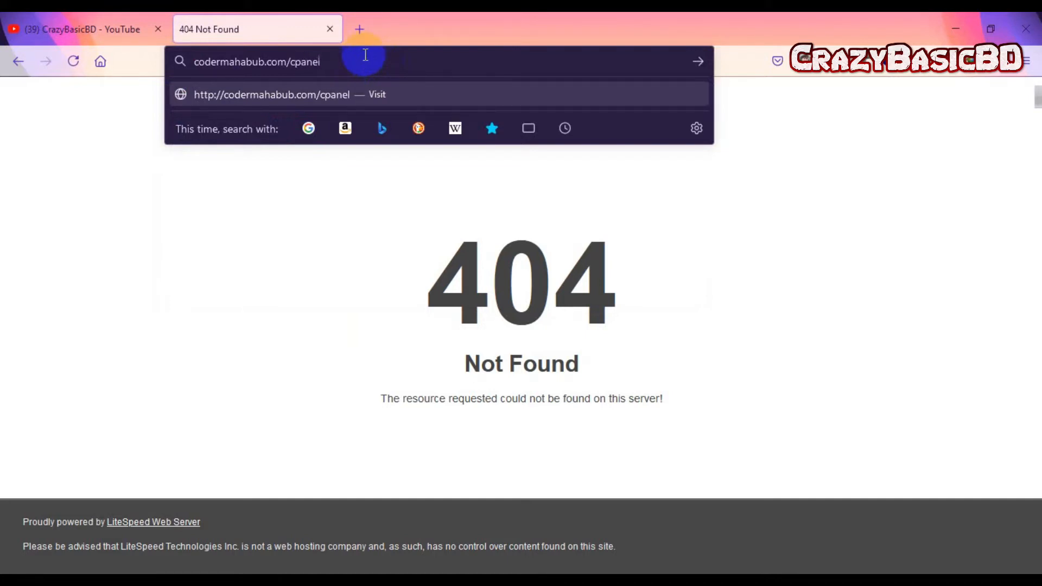
key(Return)
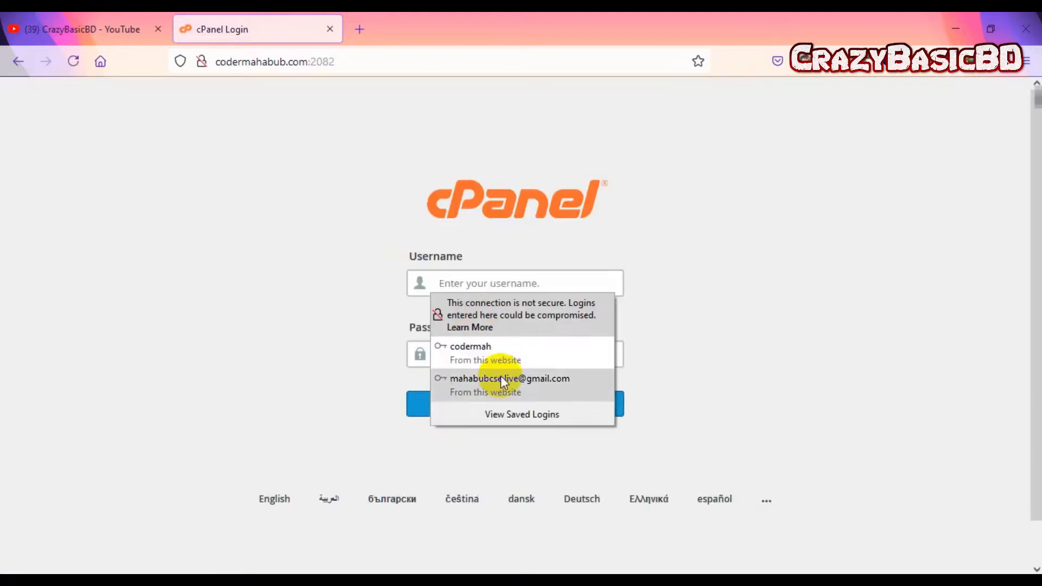
click(506, 357)
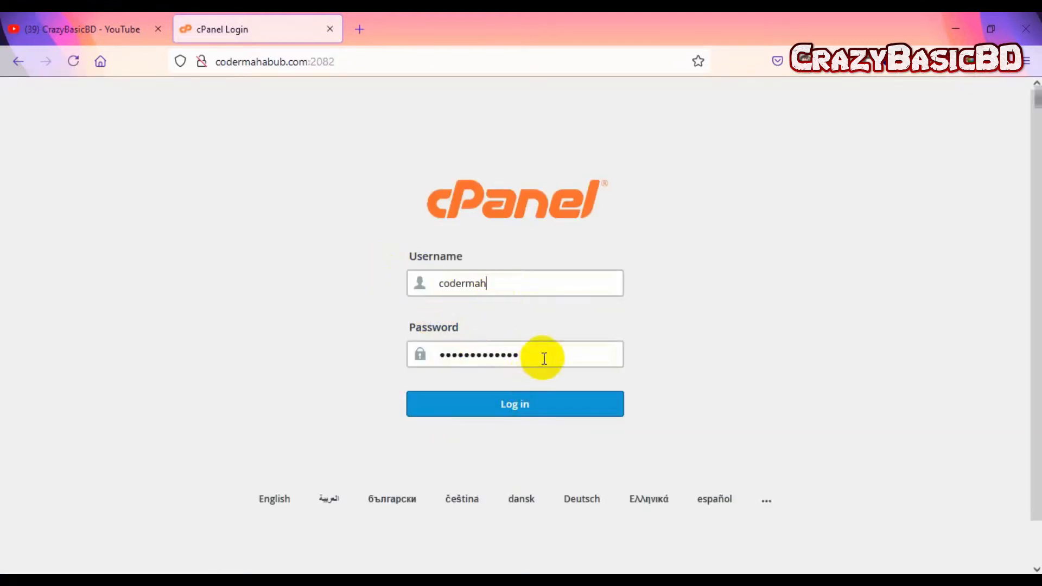
Step: Log in to cPanel, look over the dashboard, and search the tools for 'soft'
click(536, 410)
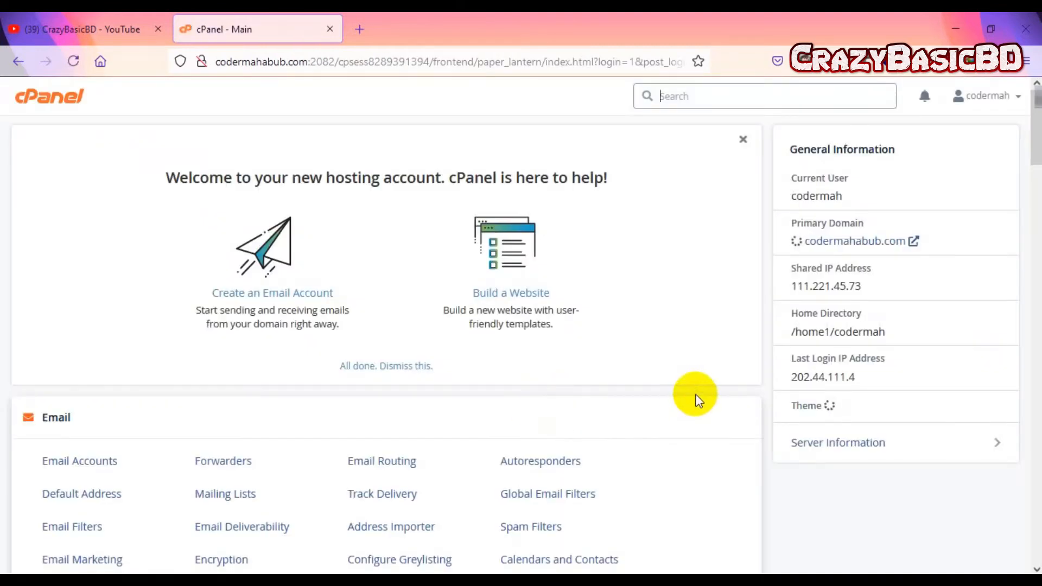
scroll(696, 394, down, 3)
scroll(695, 394, up, 3)
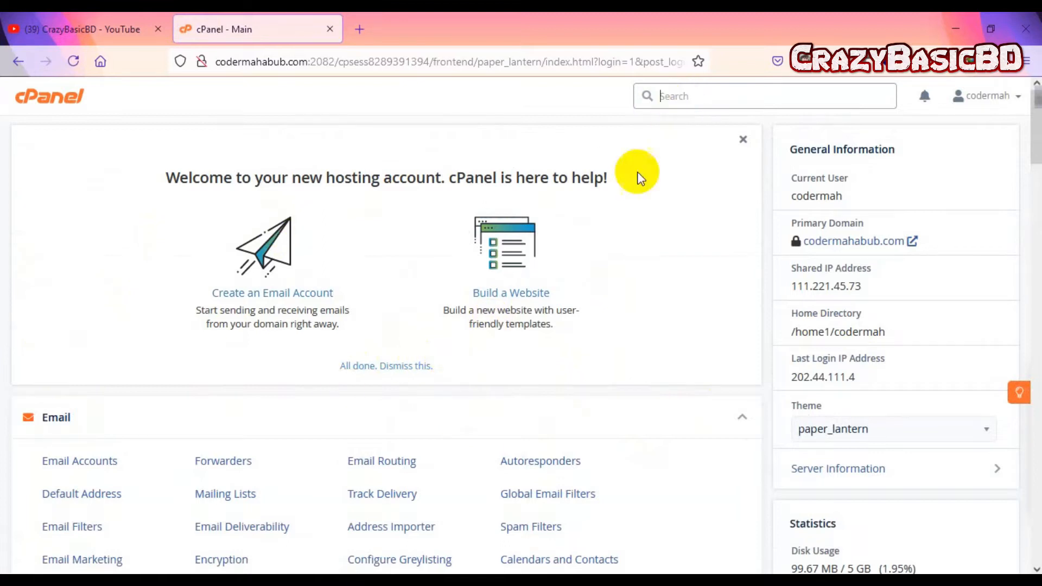
scroll(510, 312, down, 10)
scroll(511, 313, down, 20)
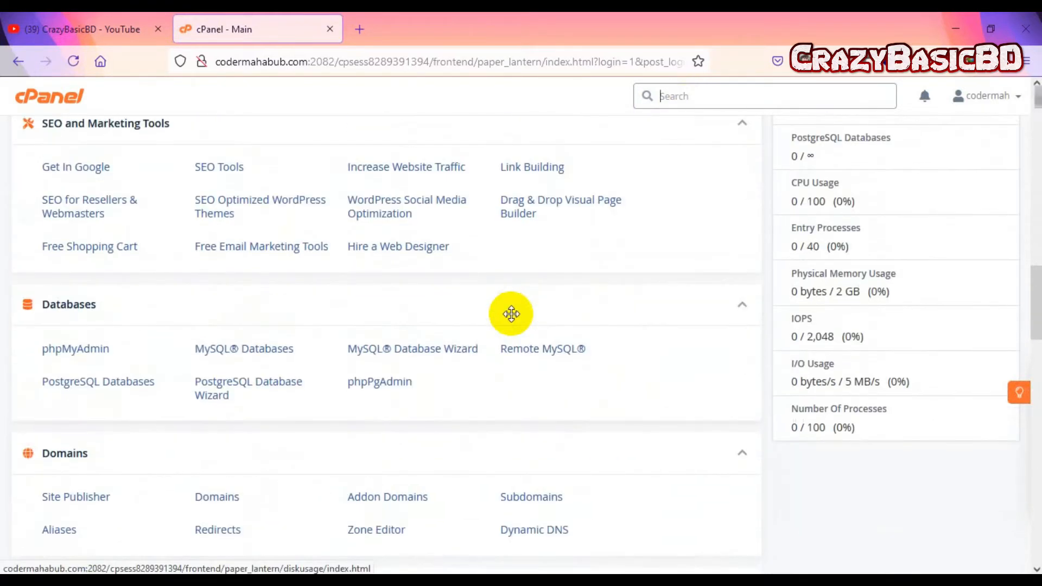
scroll(511, 314, down, 15)
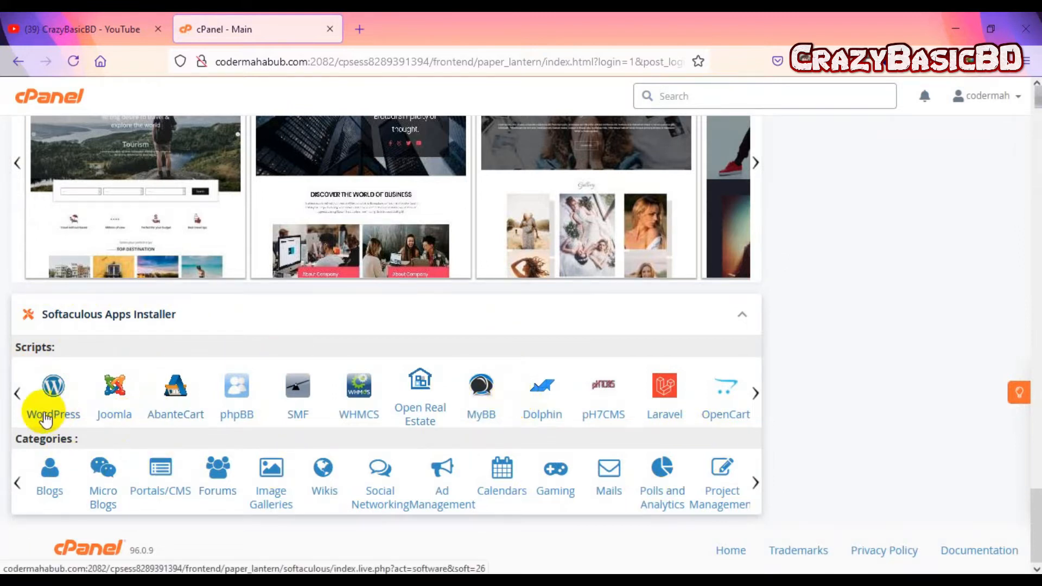
scroll(828, 236, up, 15)
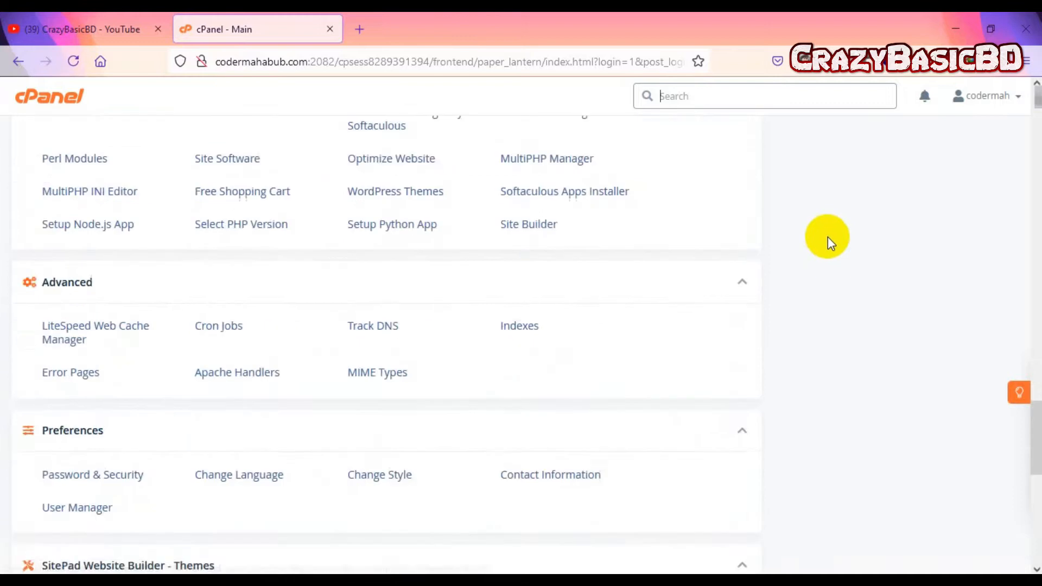
scroll(657, 195, up, 6)
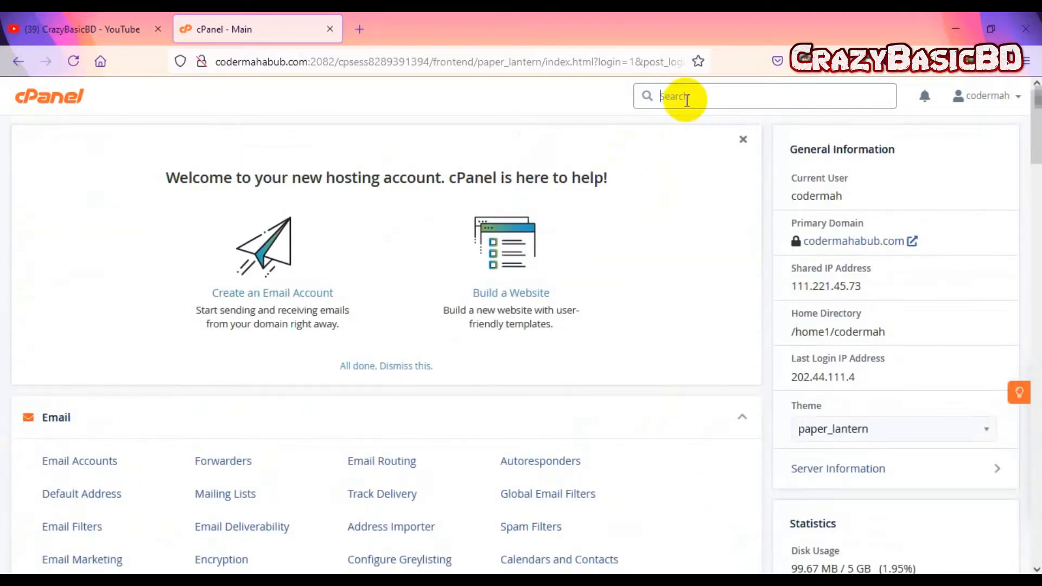
click(686, 101)
text(soft)
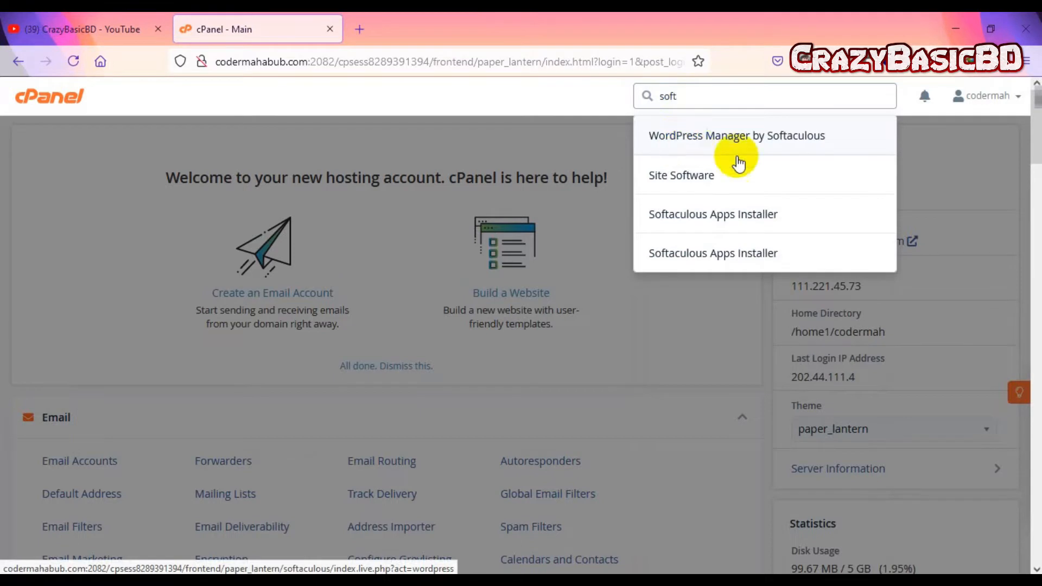
click(740, 231)
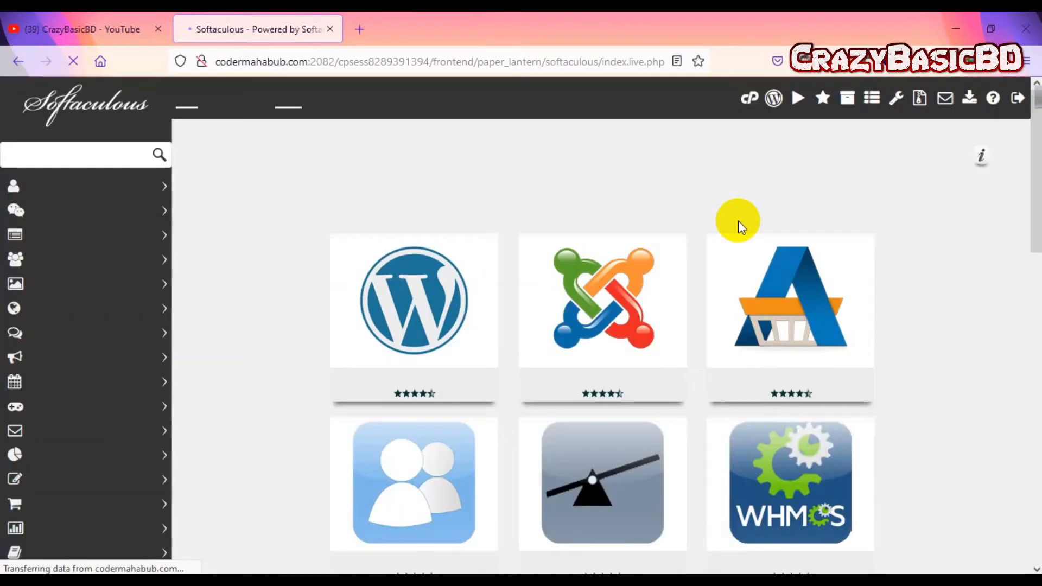
mouse_move(340, 358)
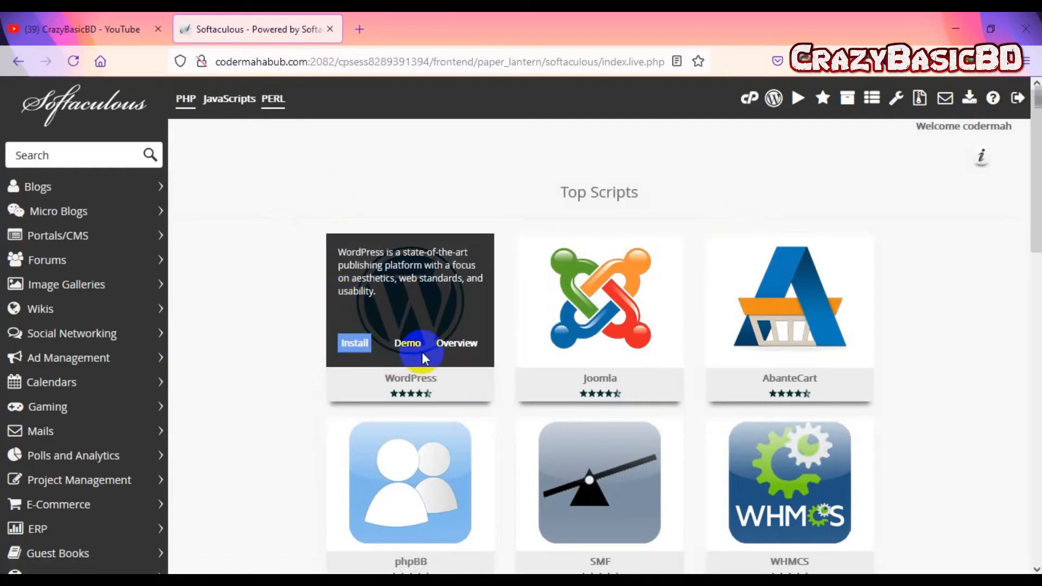
scroll(710, 414, down, 4)
scroll(977, 328, up, 4)
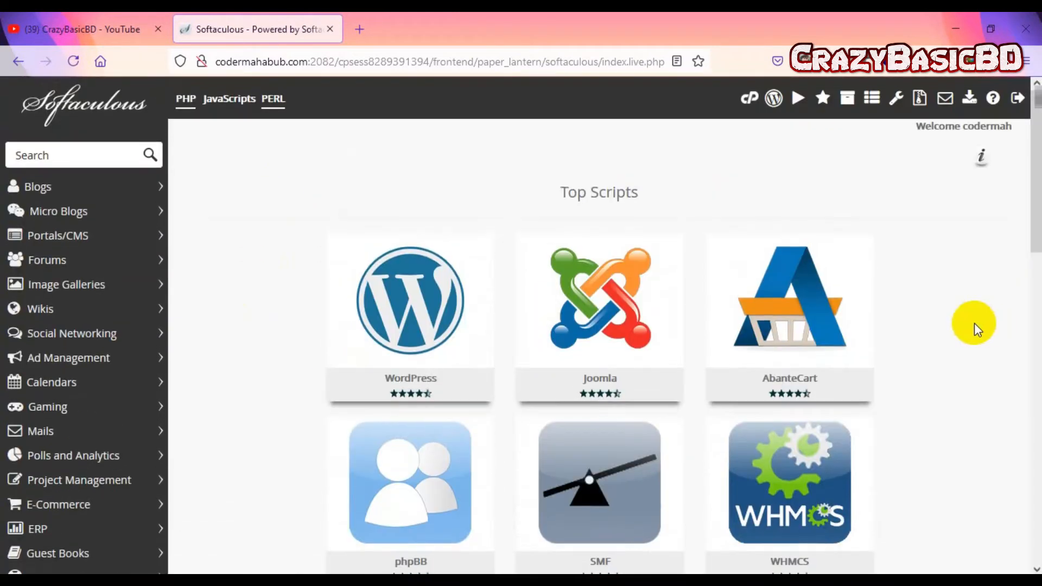
mouse_move(402, 305)
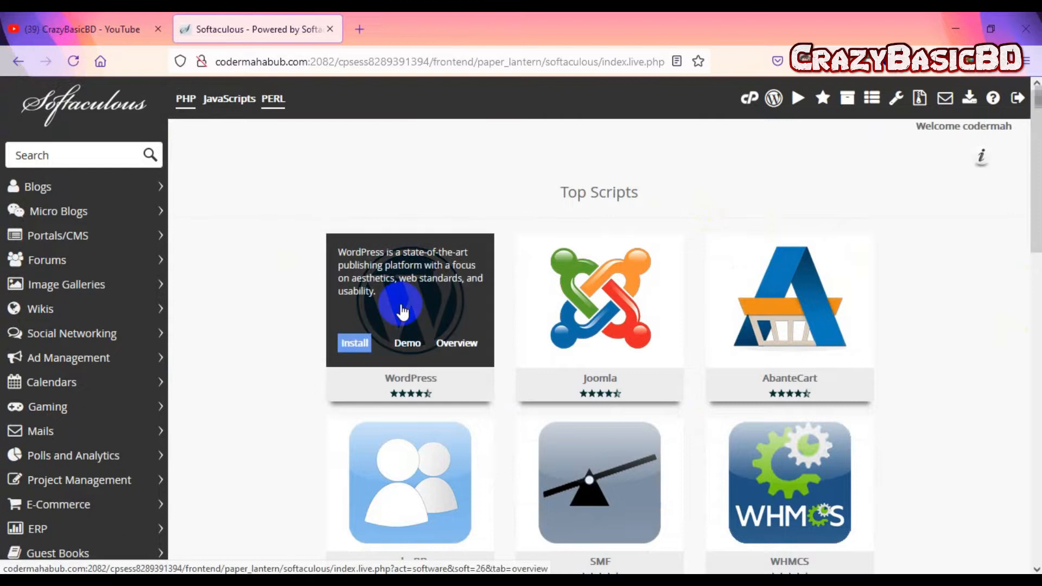
click(749, 98)
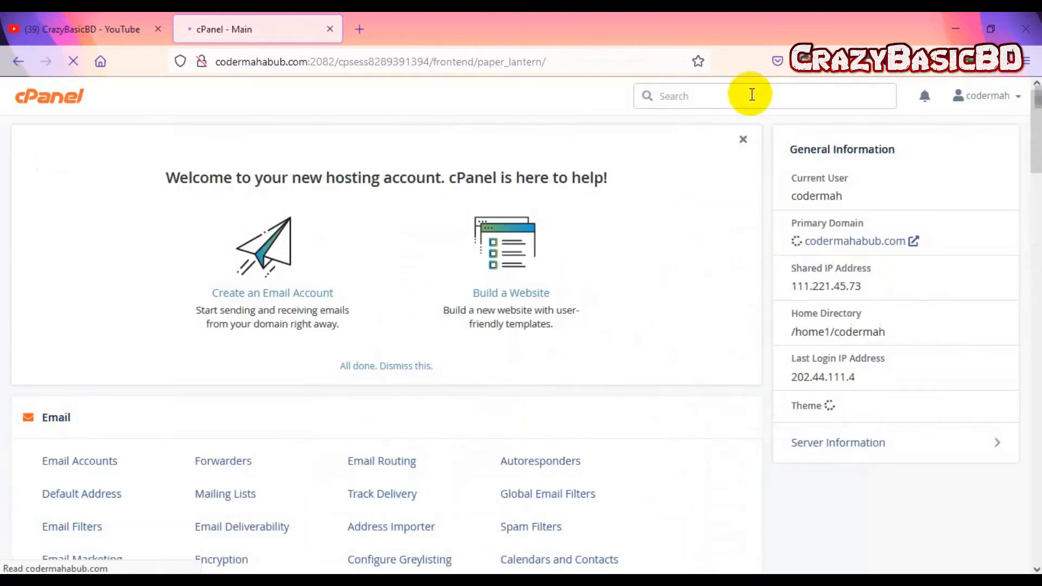
scroll(404, 294, down, 20)
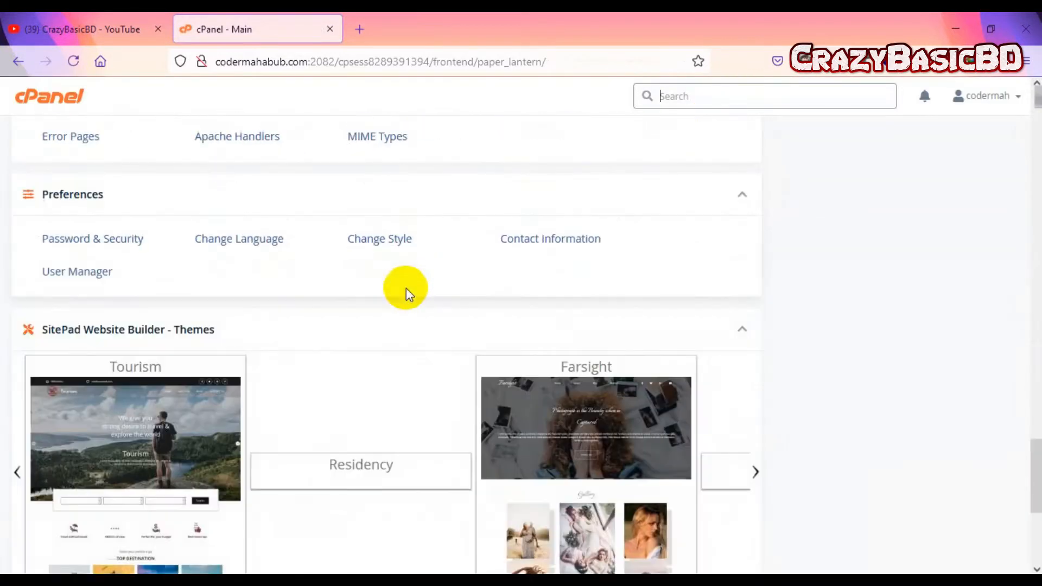
scroll(406, 288, down, 5)
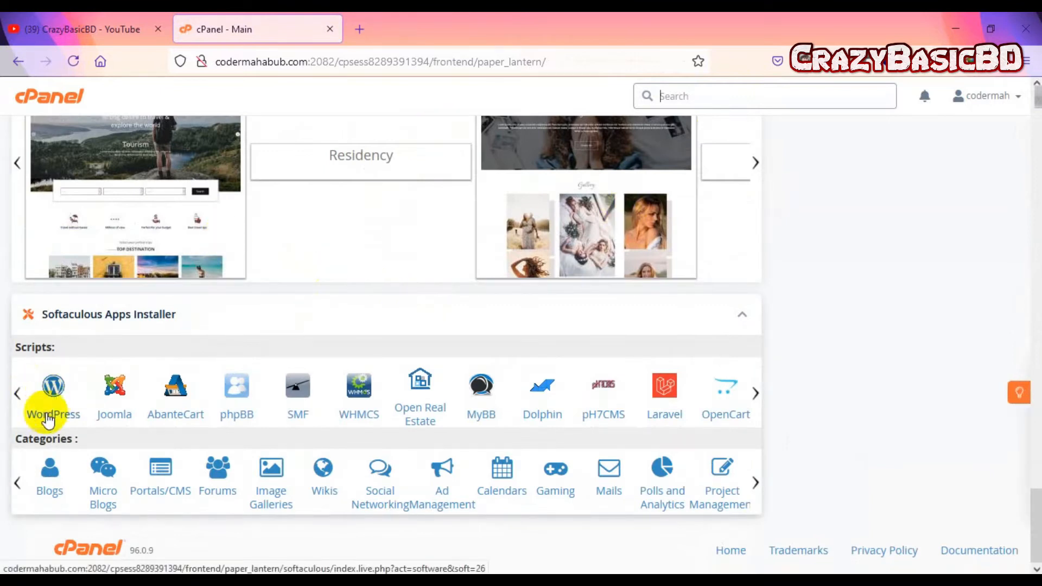
Step: Open WordPress in Softaculous and review its overview: version 5.7.2, 51.43 MB required
click(62, 396)
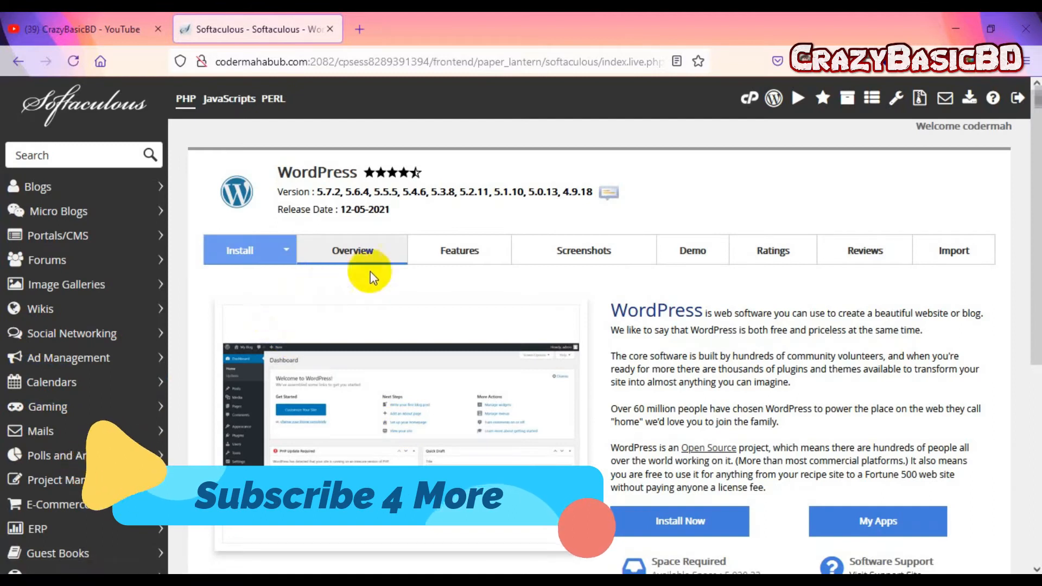
scroll(755, 356, down, 3)
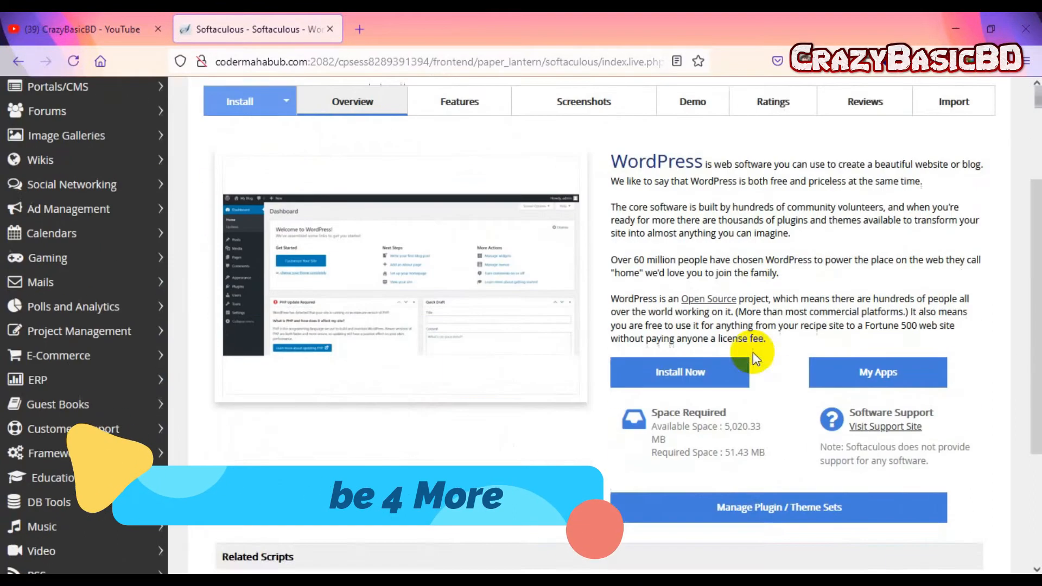
scroll(727, 320, down, 2)
scroll(726, 303, down, 2)
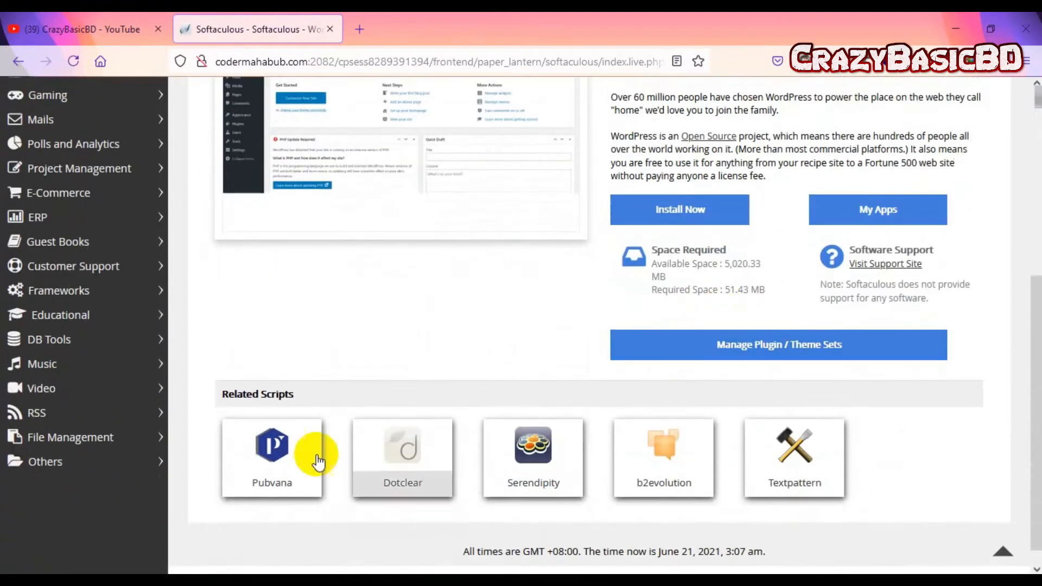
scroll(319, 462, down, 1)
scroll(785, 458, up, 6)
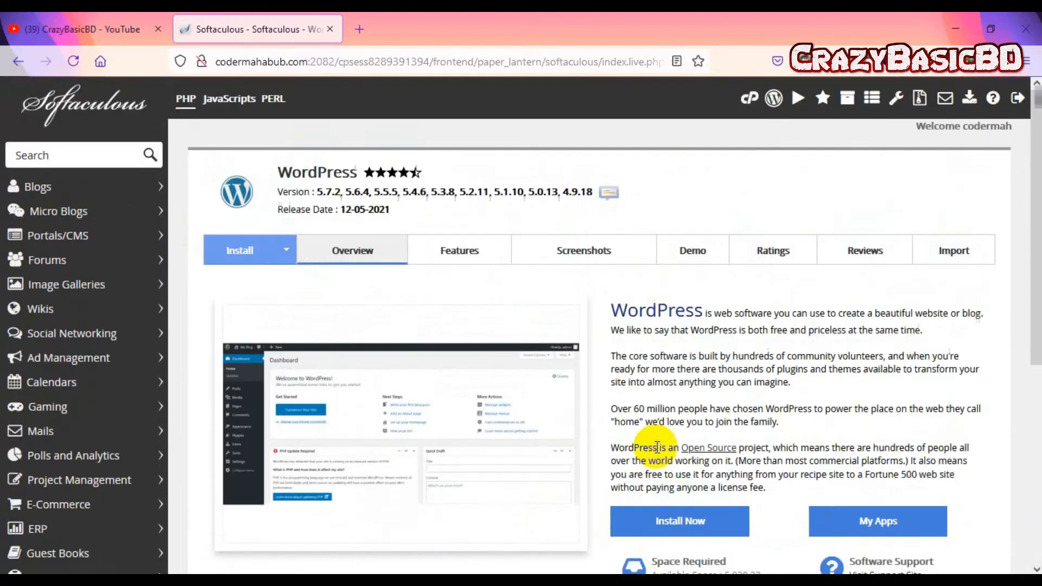
click(678, 522)
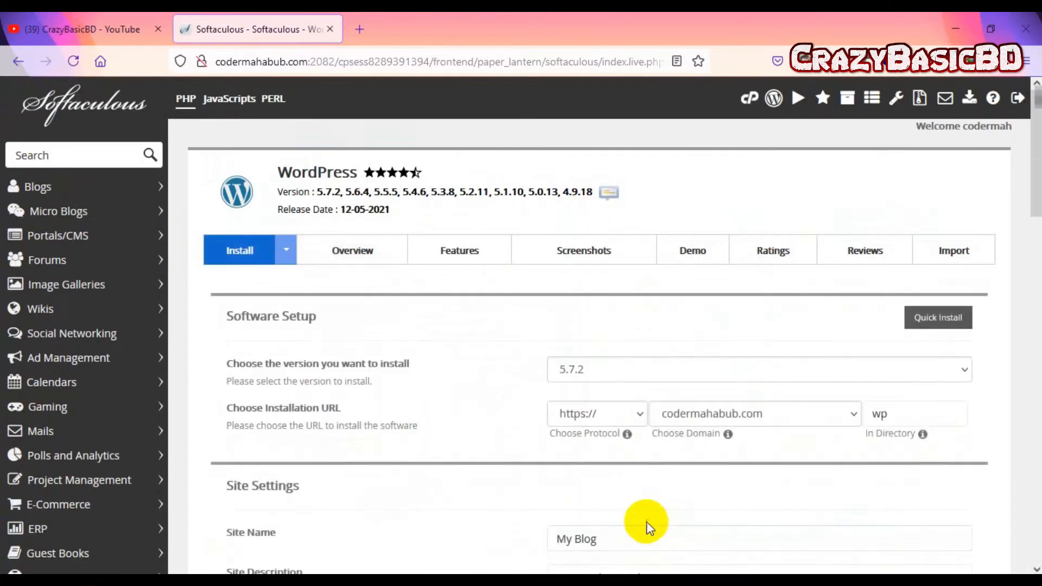
click(955, 372)
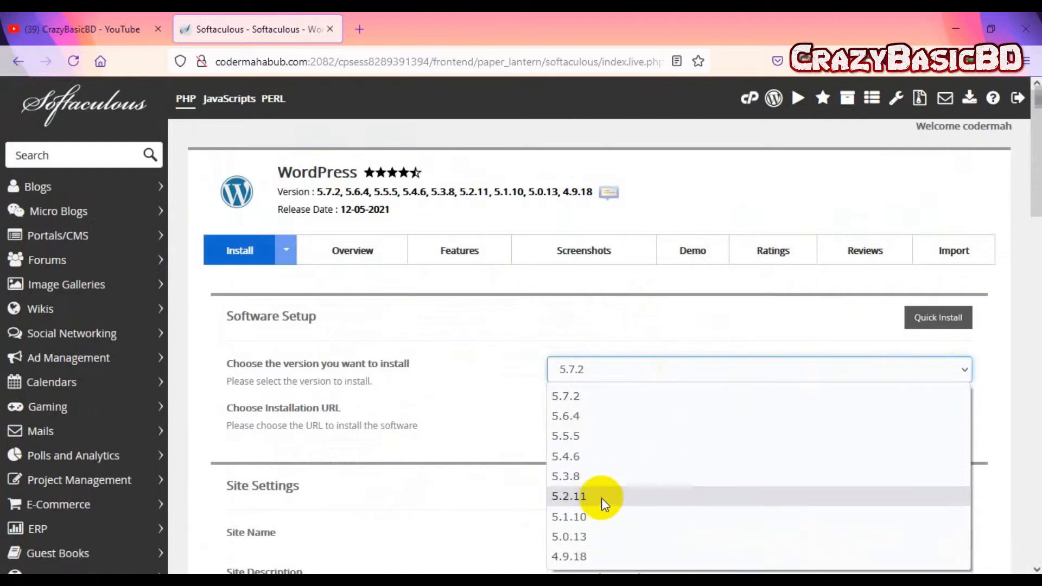
click(605, 404)
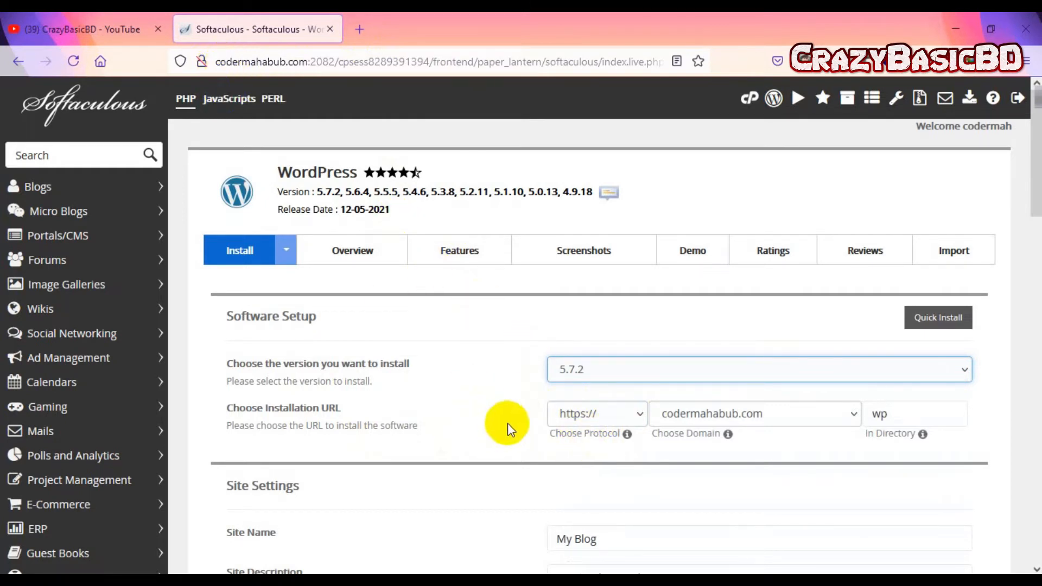
click(641, 418)
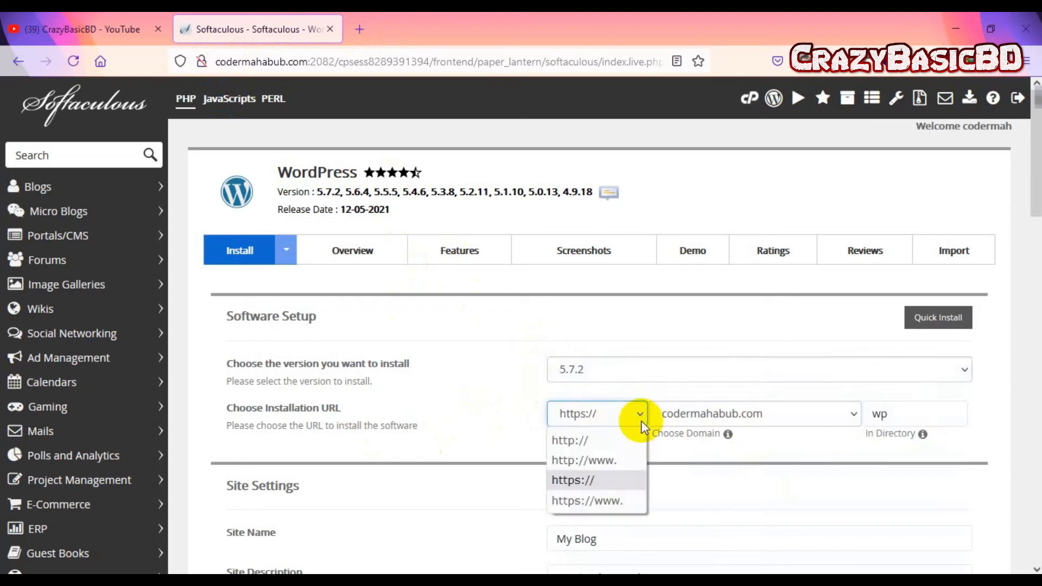
click(590, 488)
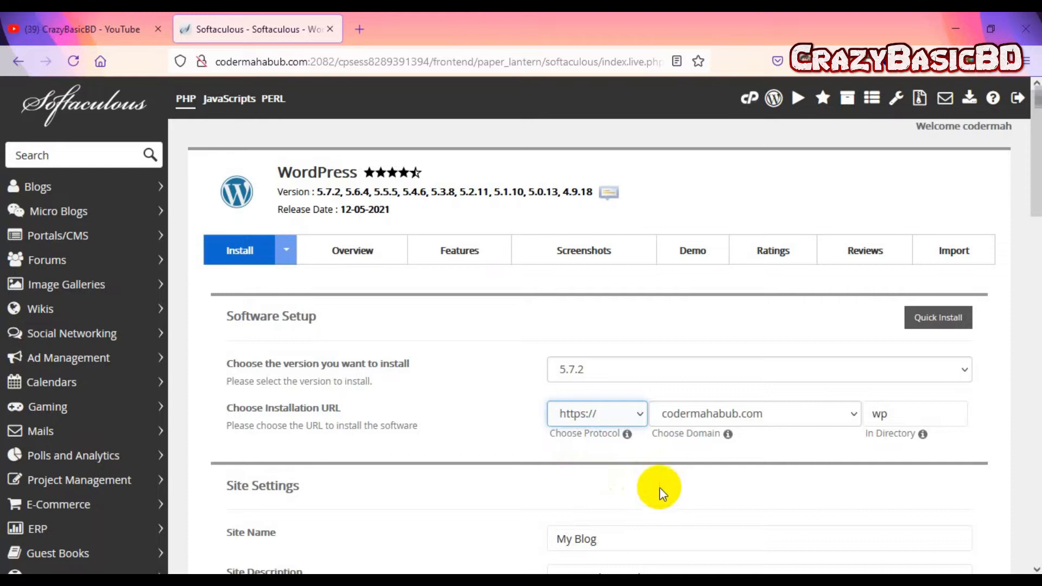
Step: Choose codermahabub.com as the domain and clear 'wp' from the install directory
click(803, 420)
click(803, 420)
click(803, 420)
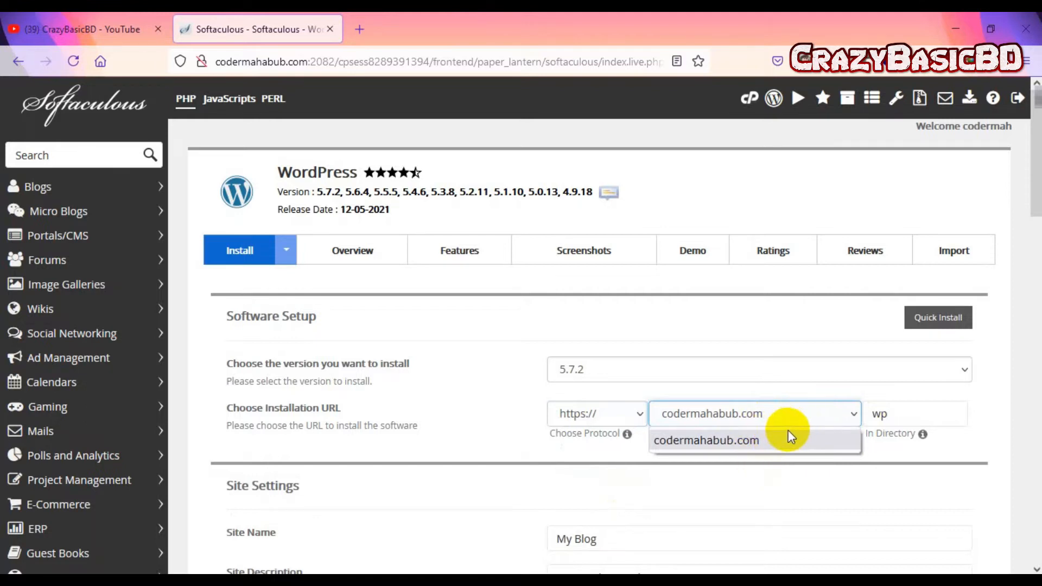
click(784, 441)
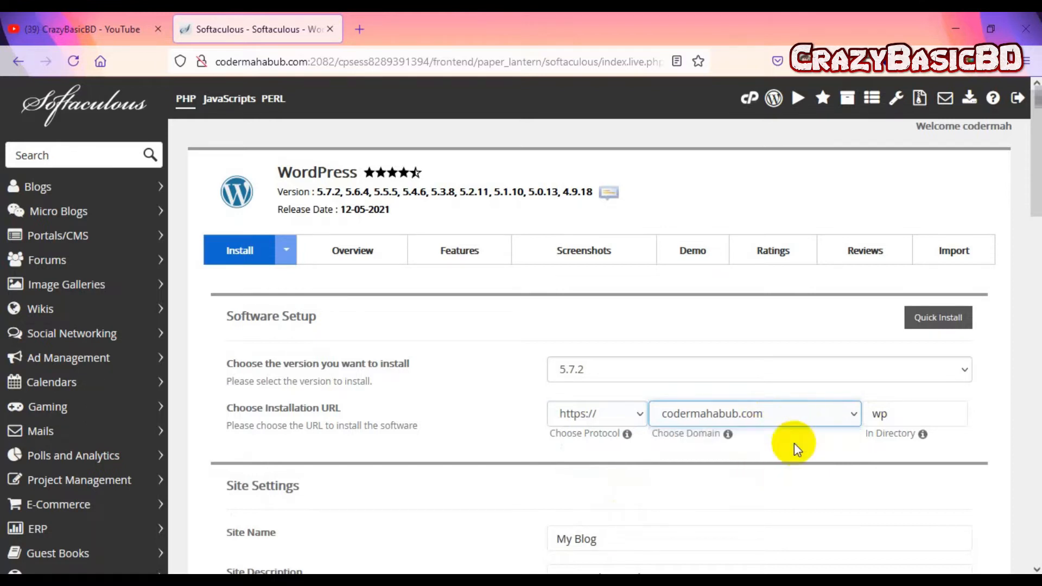
click(910, 414)
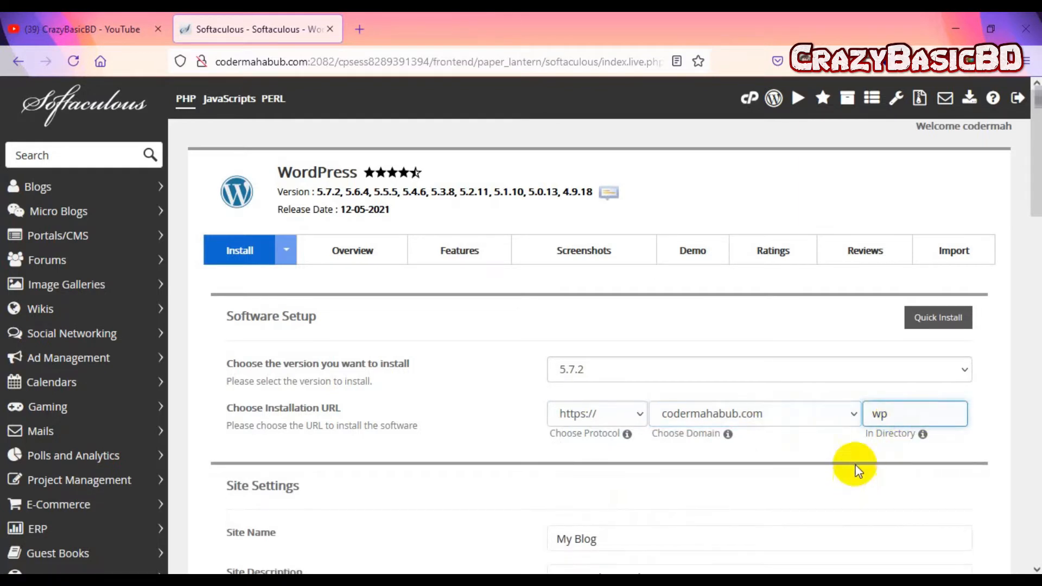
drag(903, 415, 813, 419)
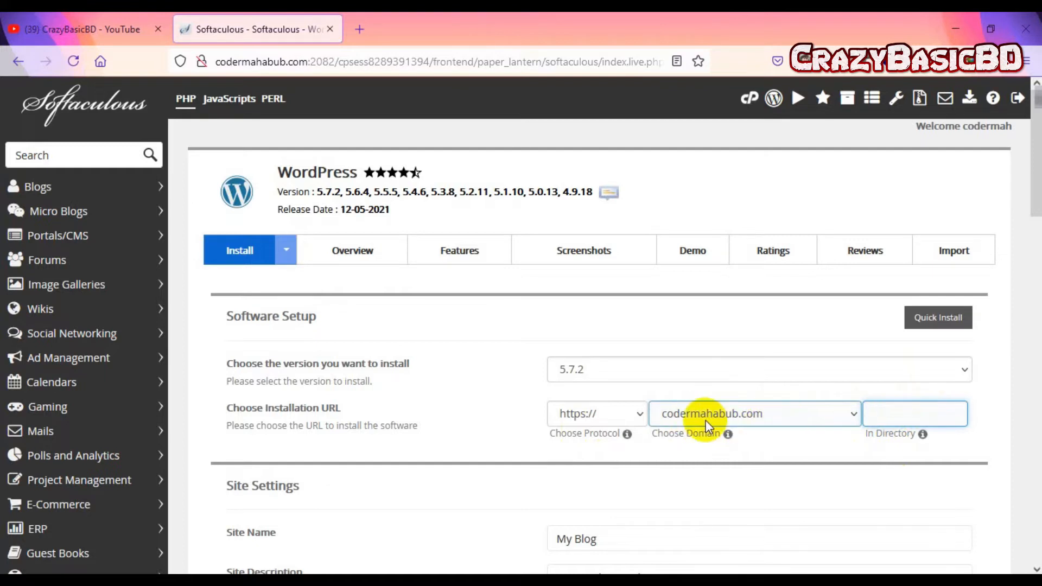
scroll(733, 427, down, 5)
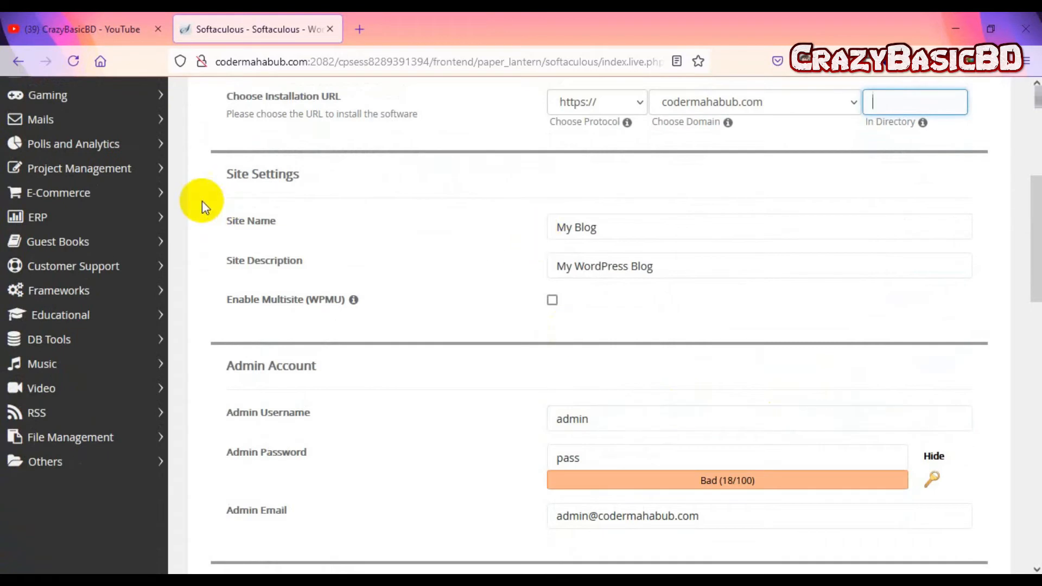
Step: Replace the default site name 'My Blog' with a custom site name
drag(591, 224, 380, 230)
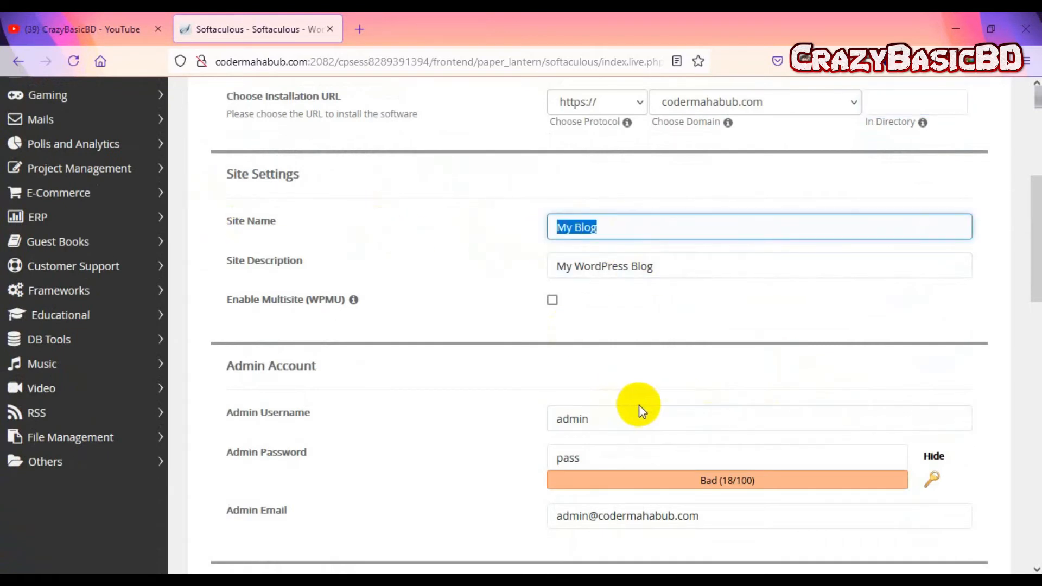
scroll(654, 401, up, 2)
click(622, 305)
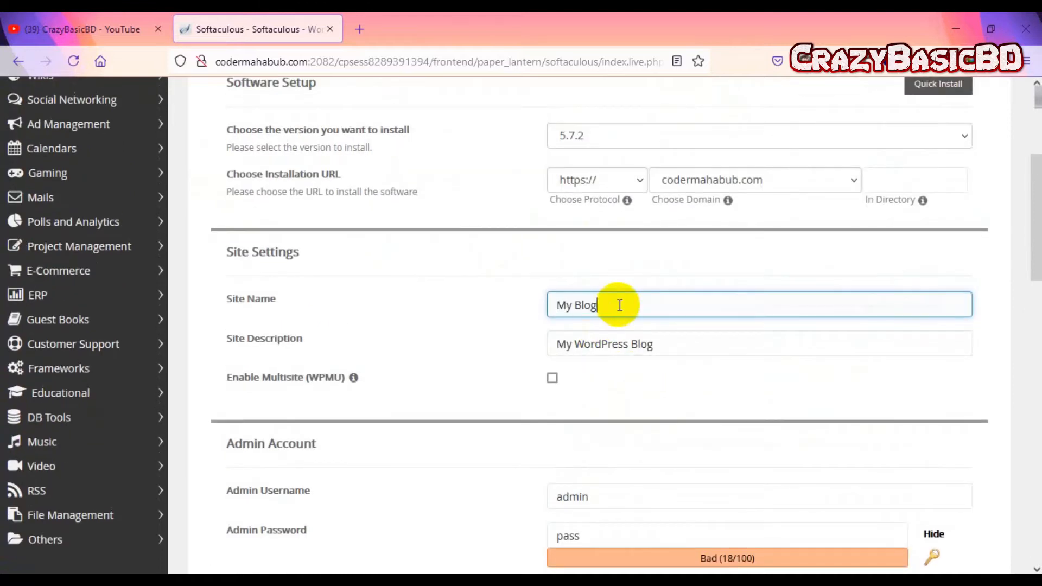
drag(663, 304, 490, 307)
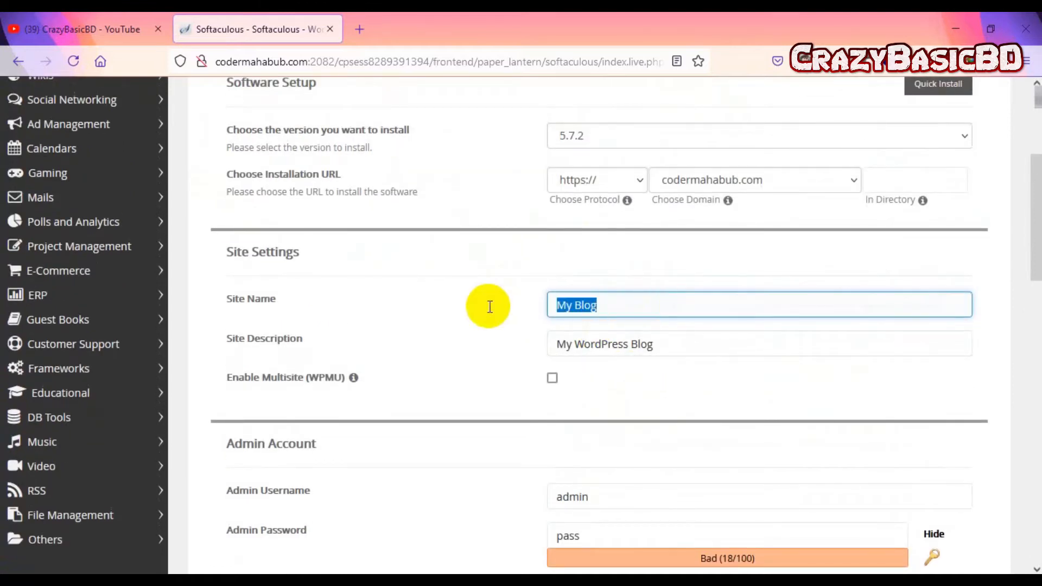
text(Coder Mahab)
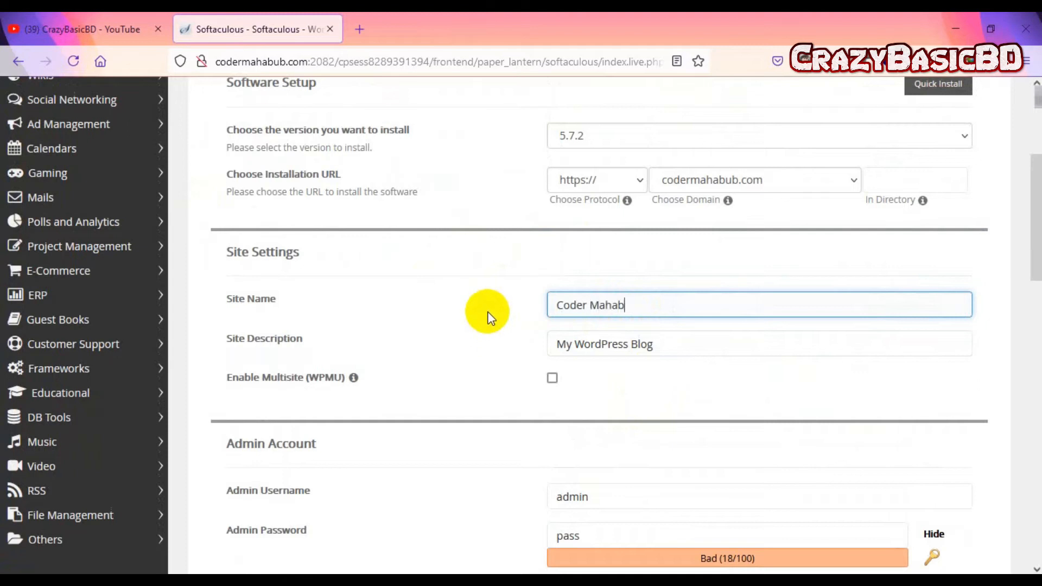
Step: Set the site description to 'Professional Wordpress Expert'
click(675, 340)
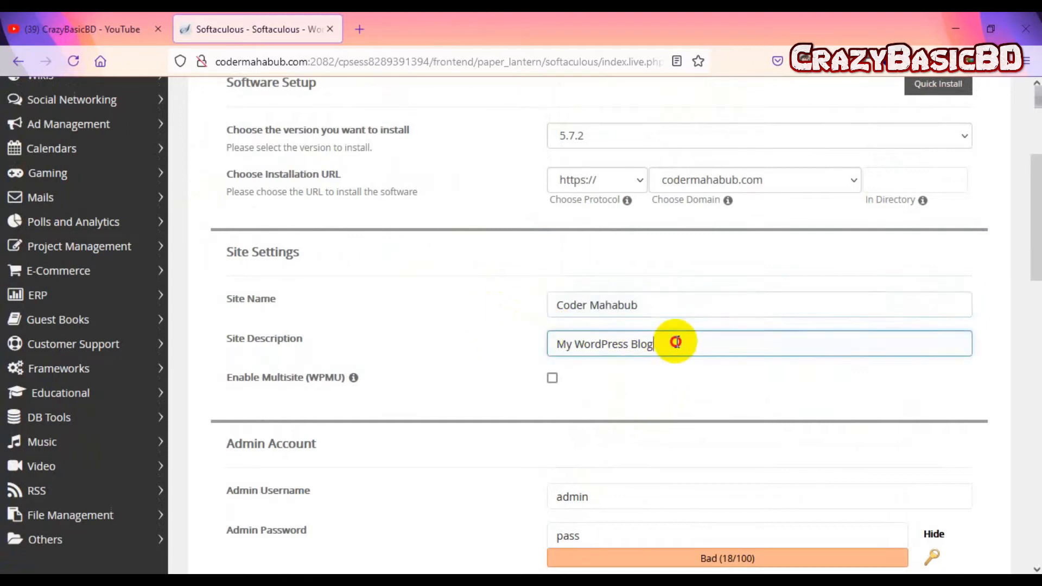
drag(675, 340, 543, 349)
text(P)
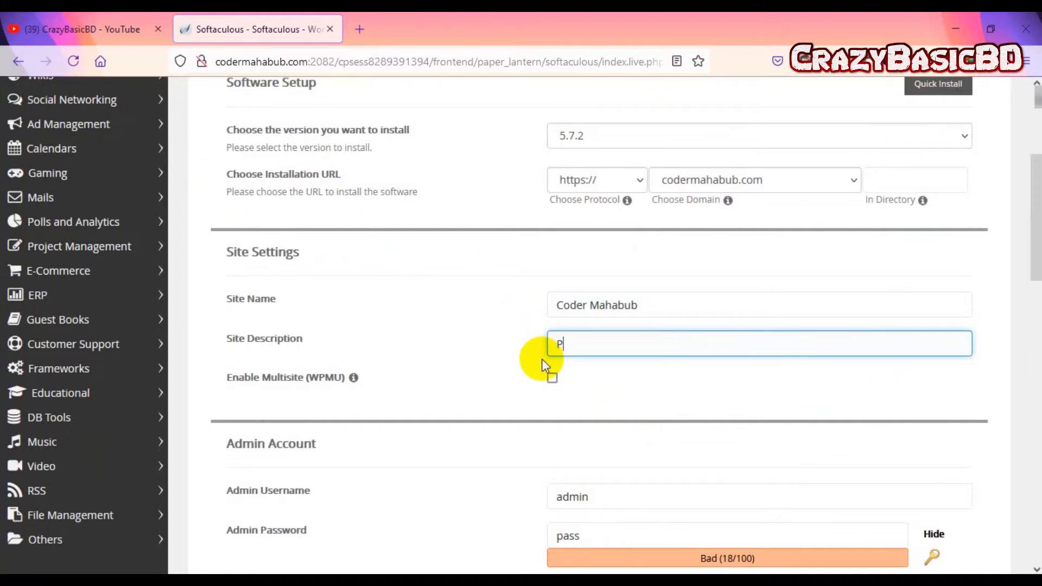
text(rofessional Wordpress Exper)
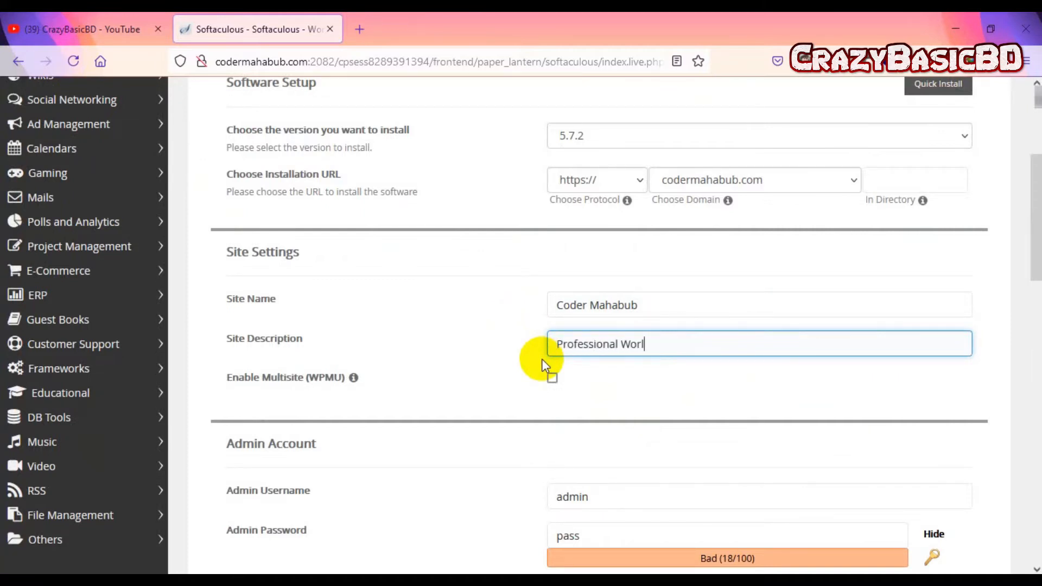
text(t)
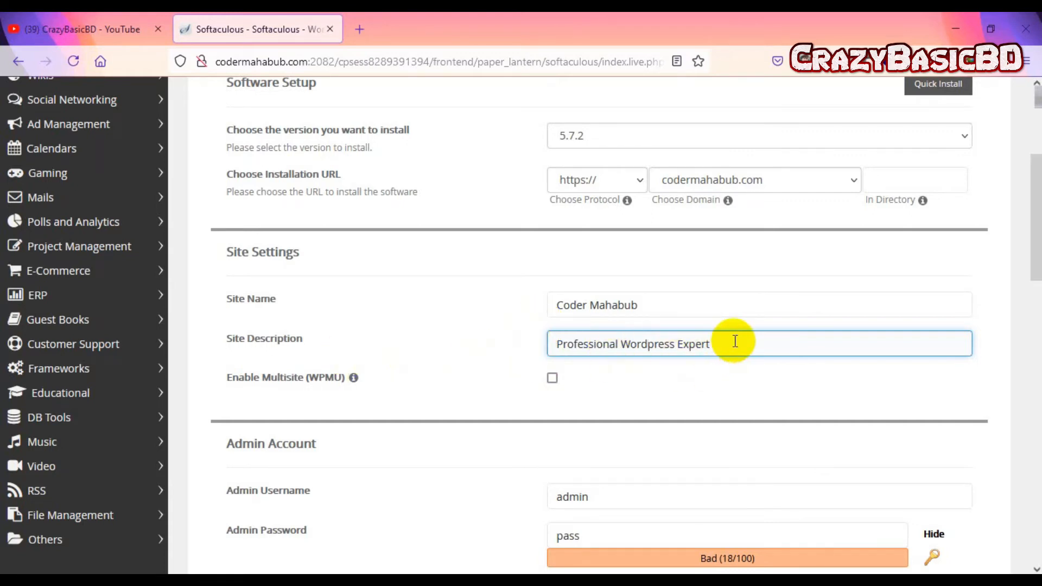
scroll(735, 341, down, 3)
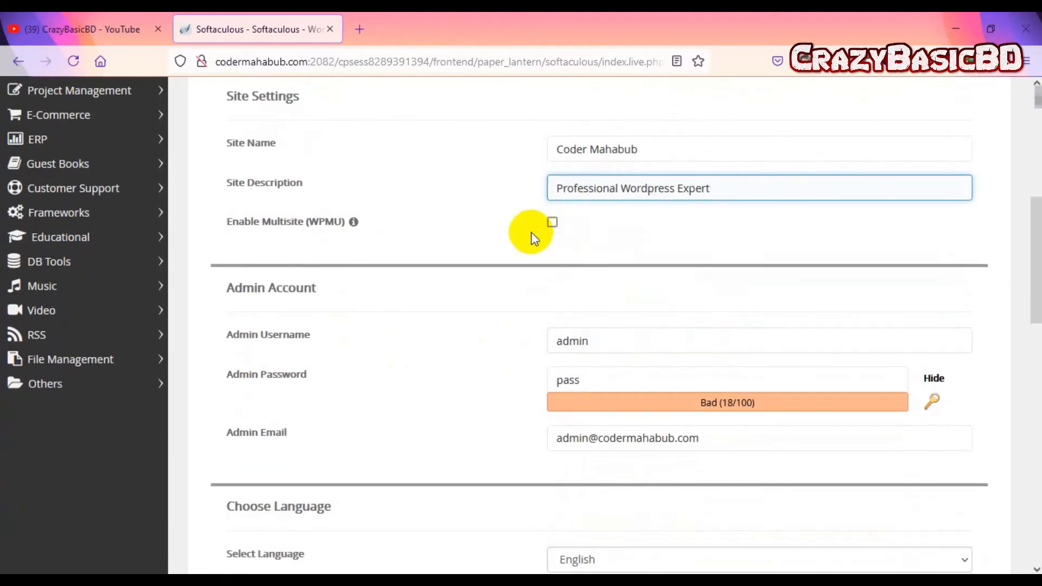
Step: Replace the default admin username and enter a Strong (60/100) admin password
click(602, 340)
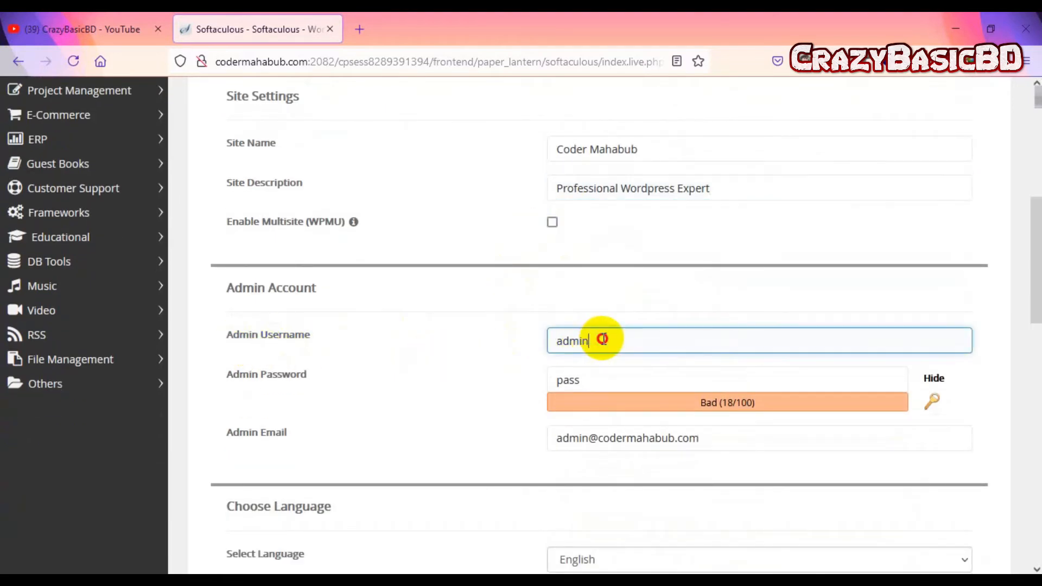
drag(602, 339, 475, 337)
text(CoderMahbub)
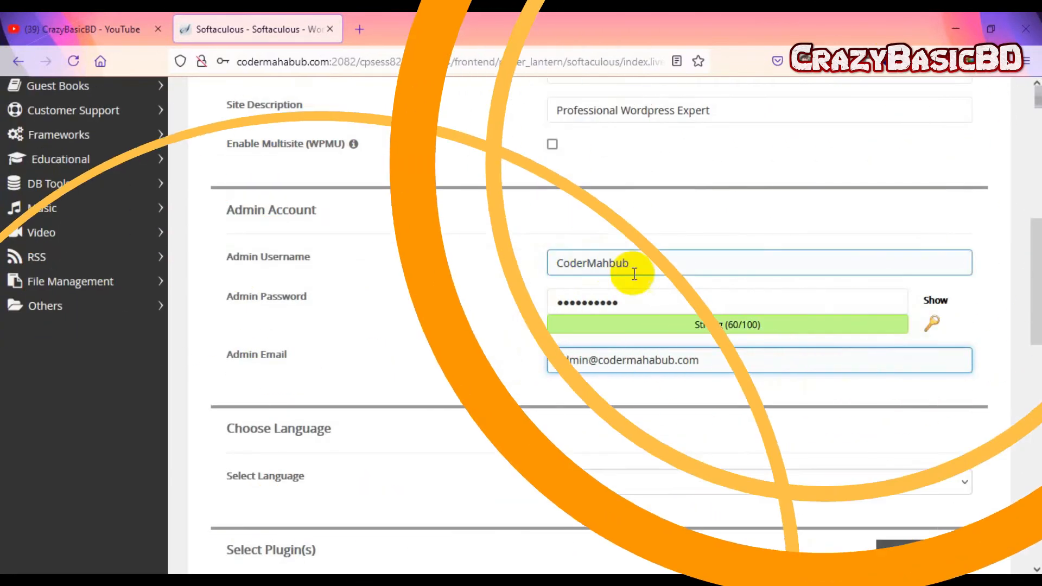
click(652, 271)
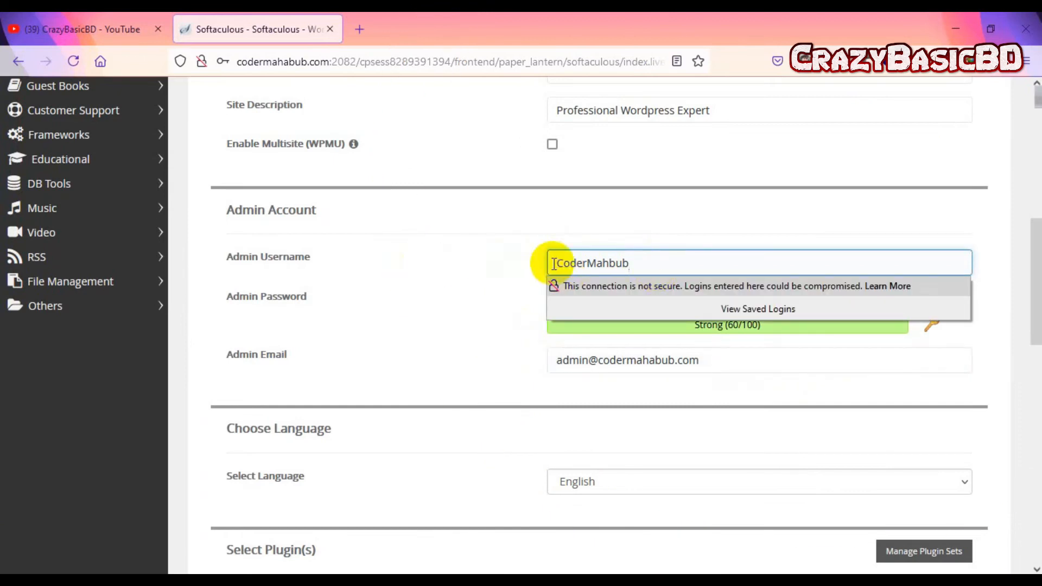
click(507, 303)
click(647, 299)
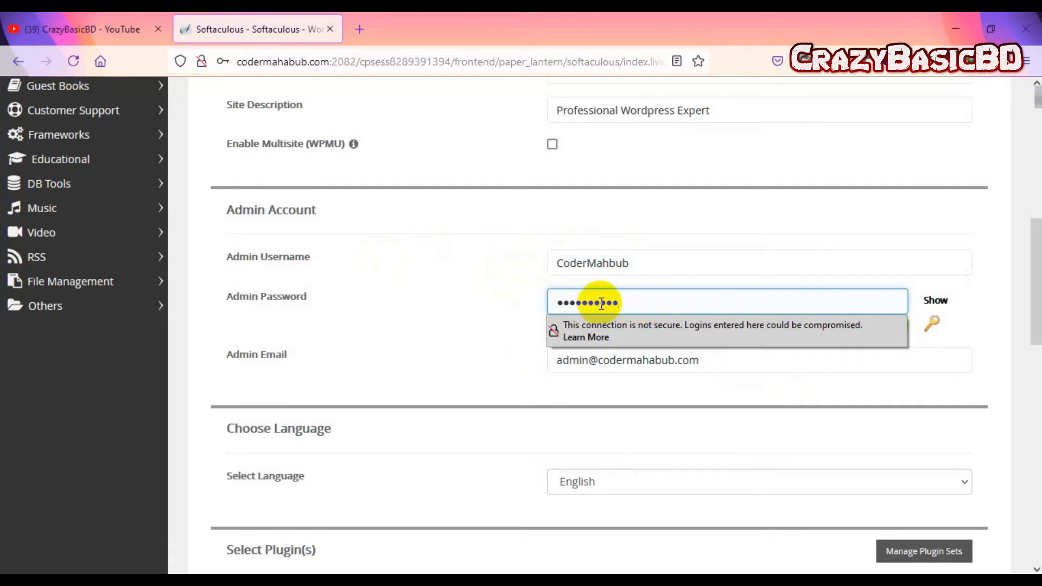
click(448, 303)
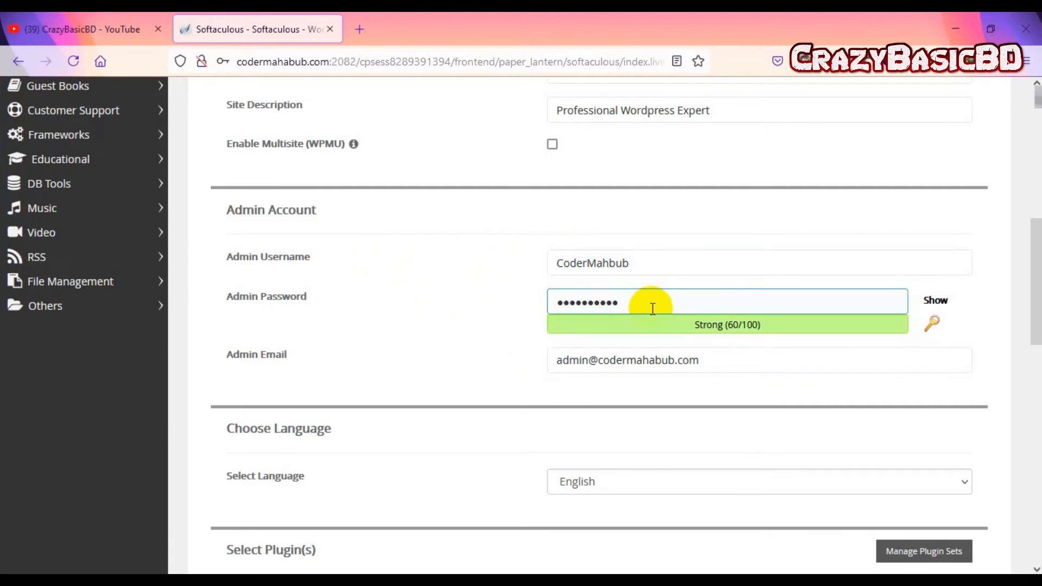
Step: Leave the existing admin e-mail address unchanged
scroll(651, 307, down, 3)
click(682, 205)
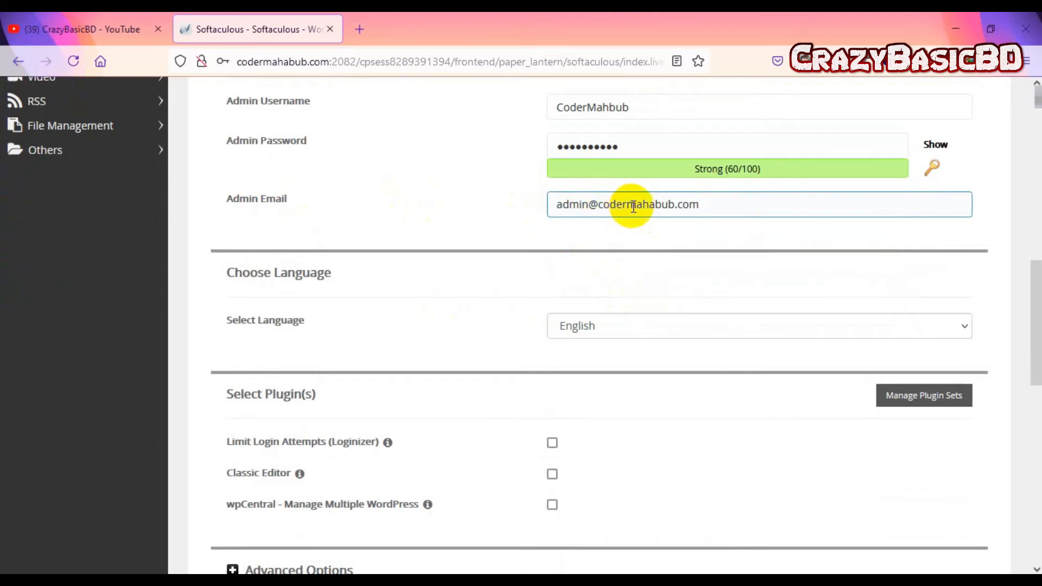
click(666, 219)
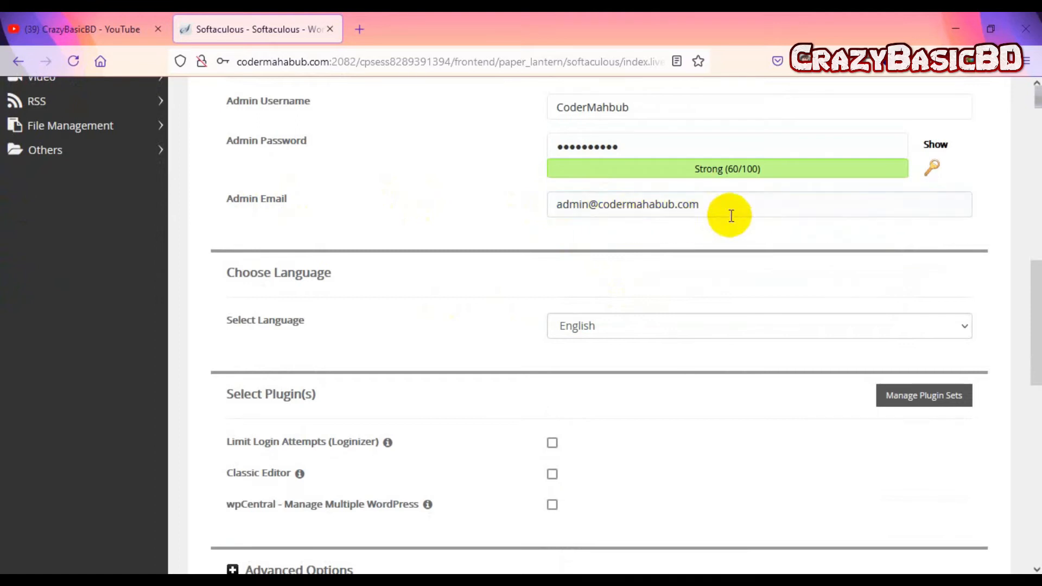
click(568, 211)
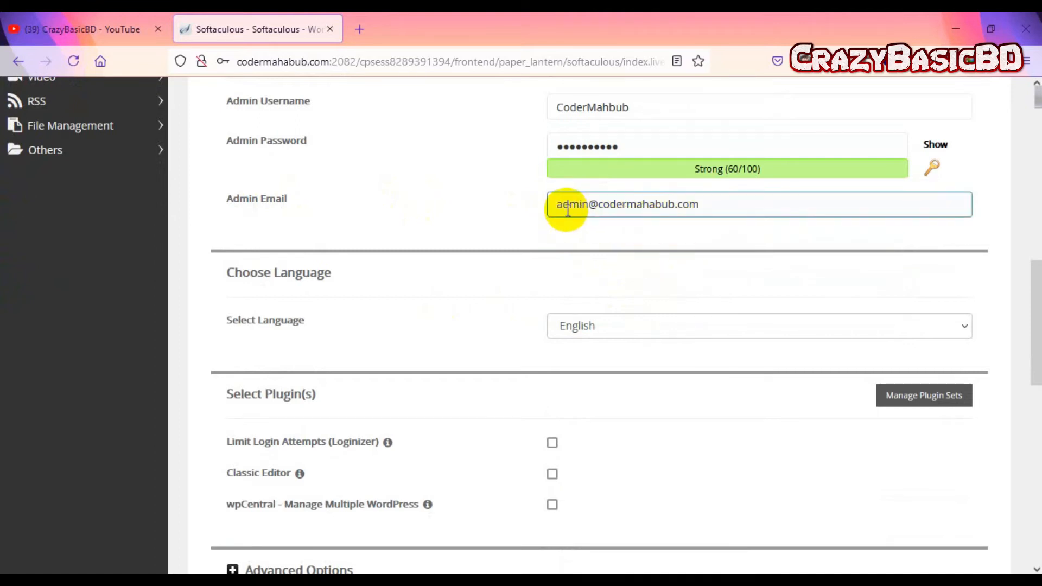
click(682, 231)
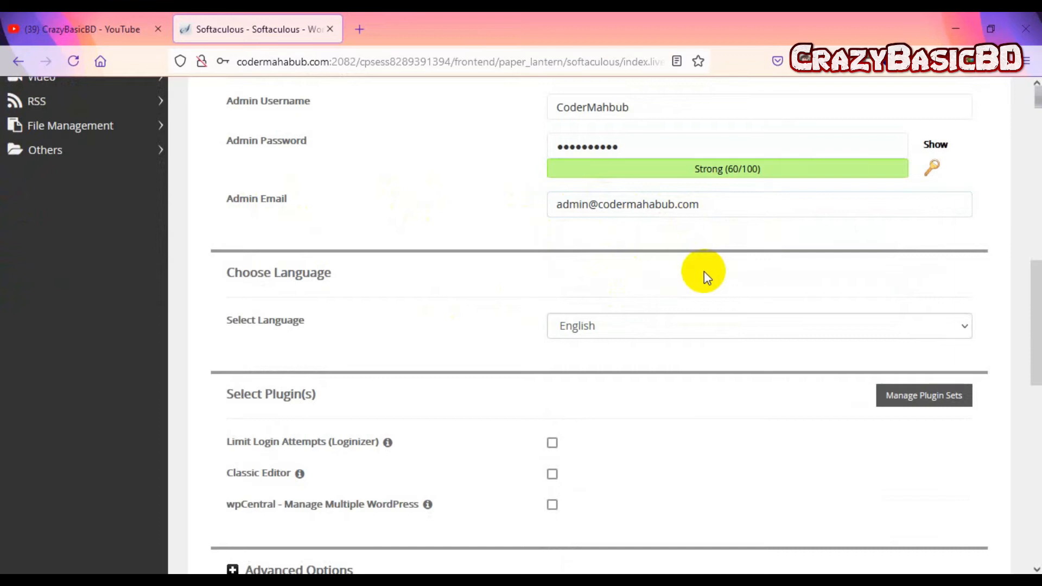
Step: Browse the theme carousel back to Twenty Twenty-One, Financy, Immersion and Tripo, then reach Install
scroll(702, 276, down, 2)
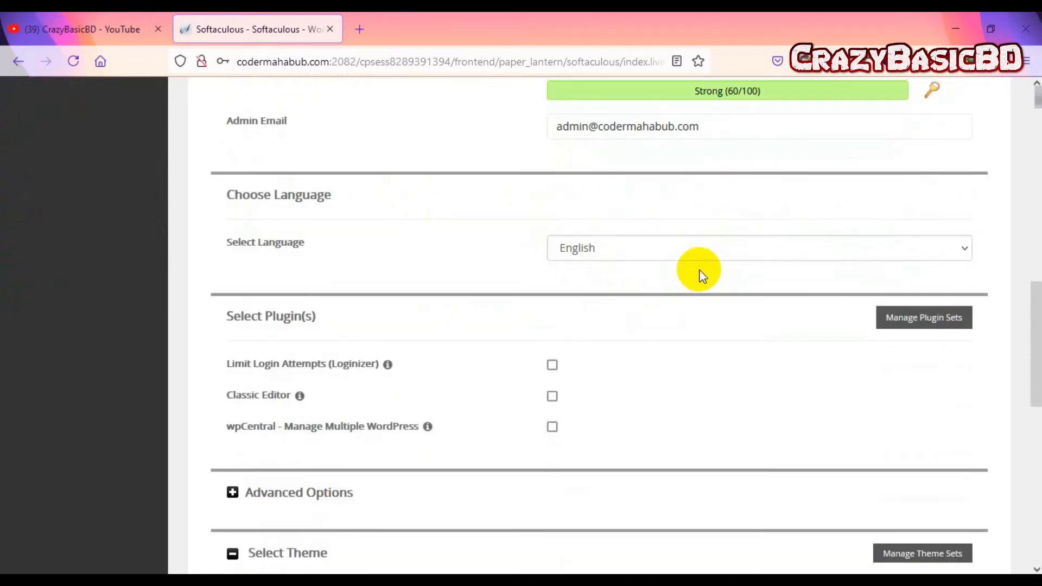
scroll(702, 276, down, 4)
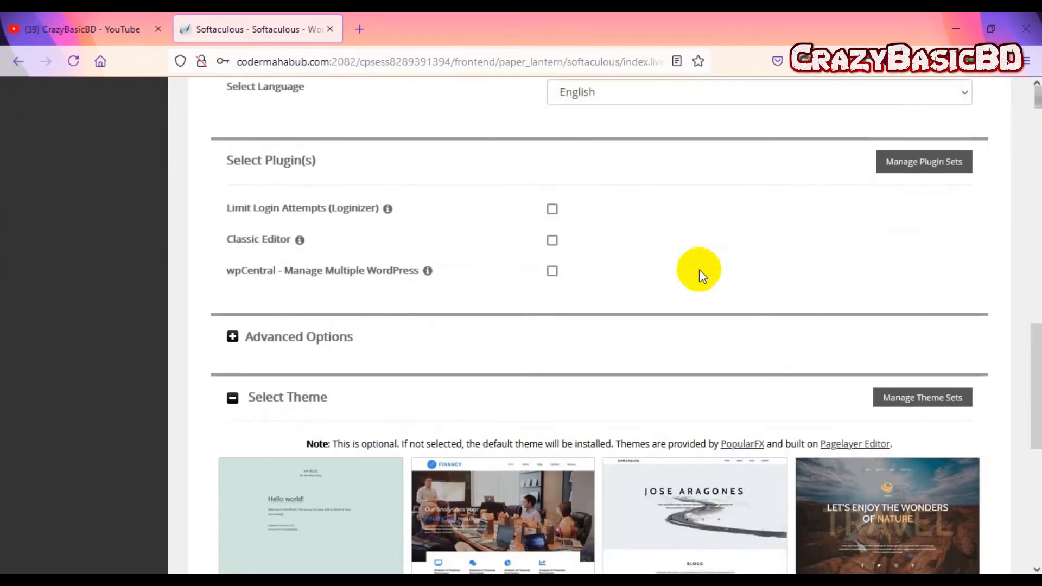
scroll(861, 278, down, 6)
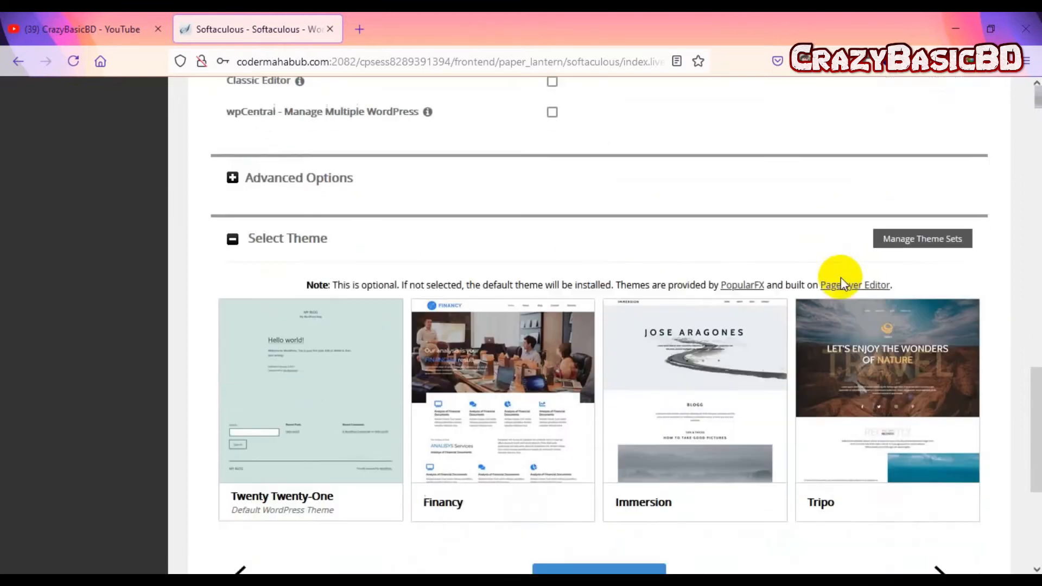
scroll(729, 287, down, 1)
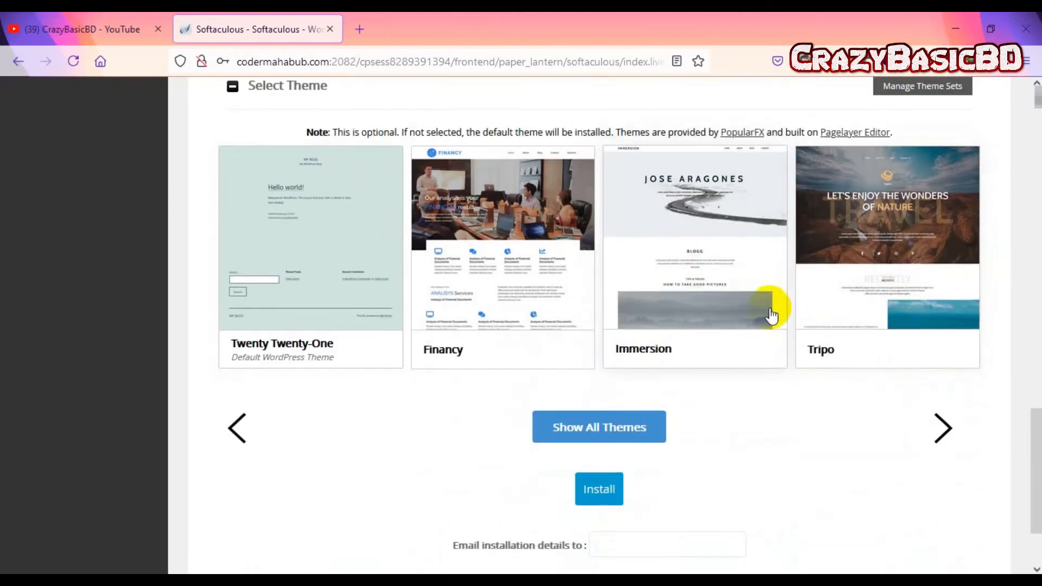
scroll(552, 323, up, 2)
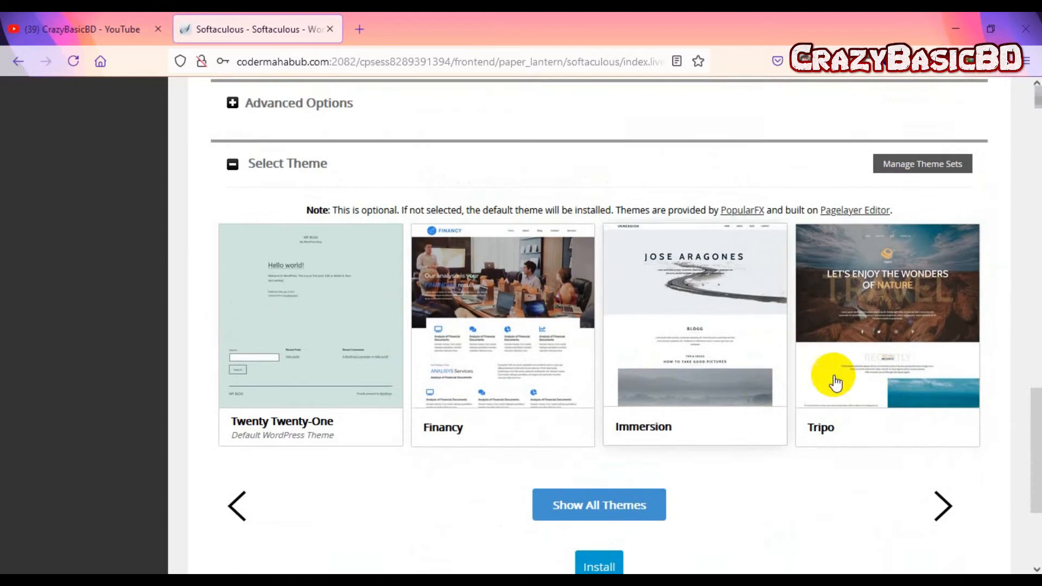
click(935, 506)
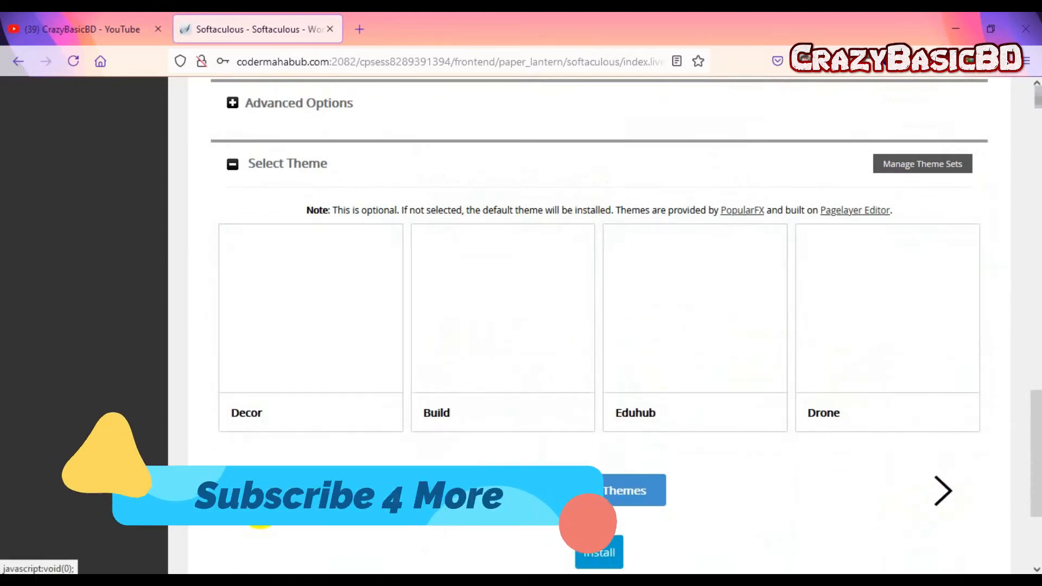
click(256, 506)
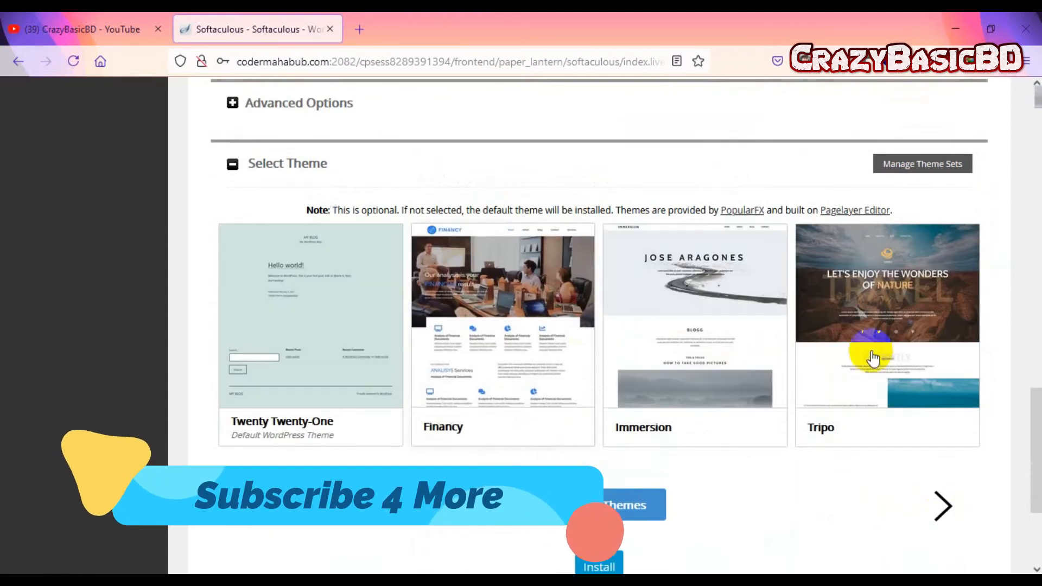
scroll(744, 407, down, 4)
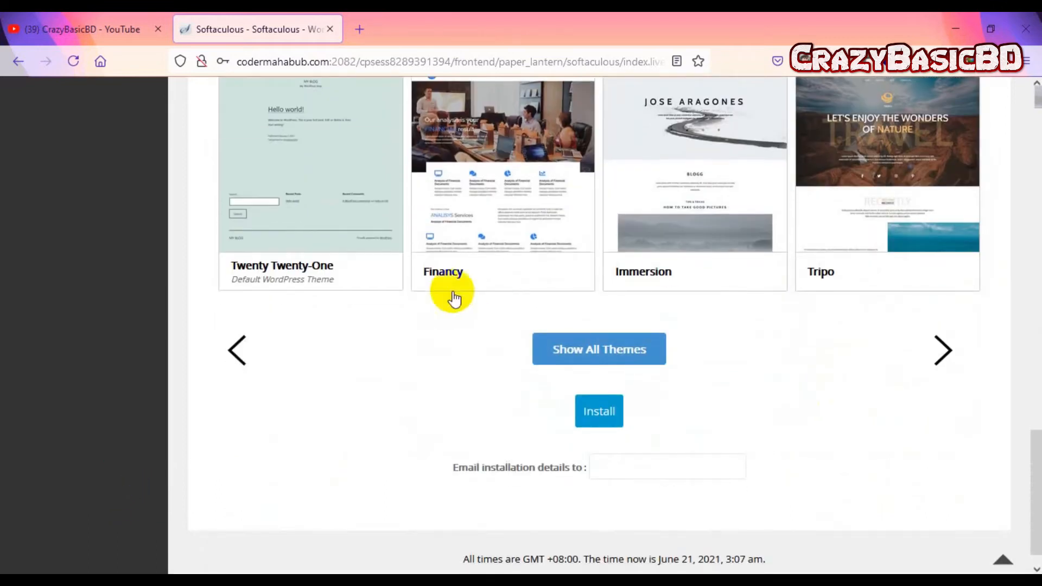
scroll(1037, 292, down, 1)
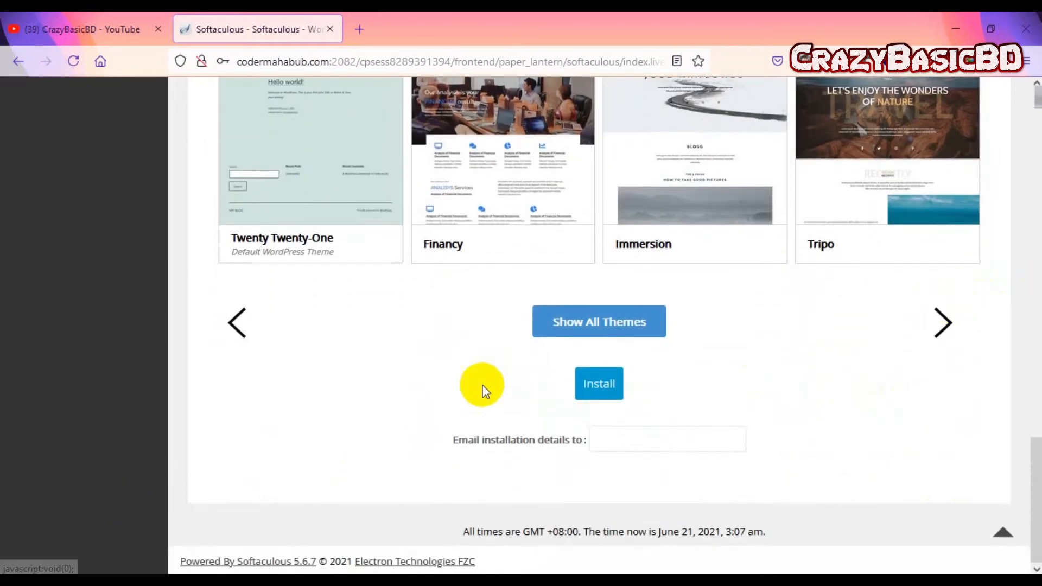
Step: Enter the site owner's e-mail to receive installation details and launch the install
click(618, 437)
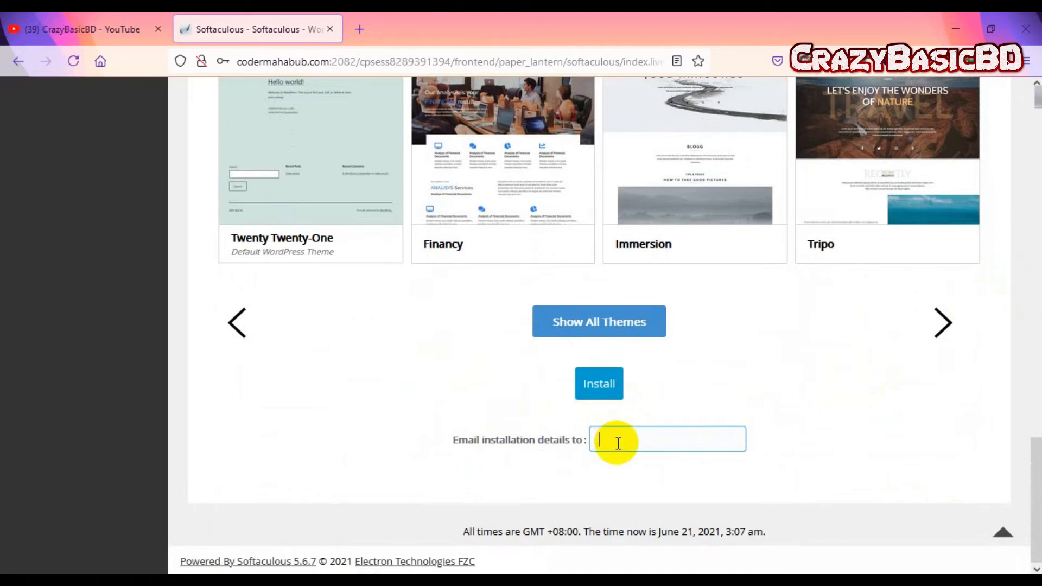
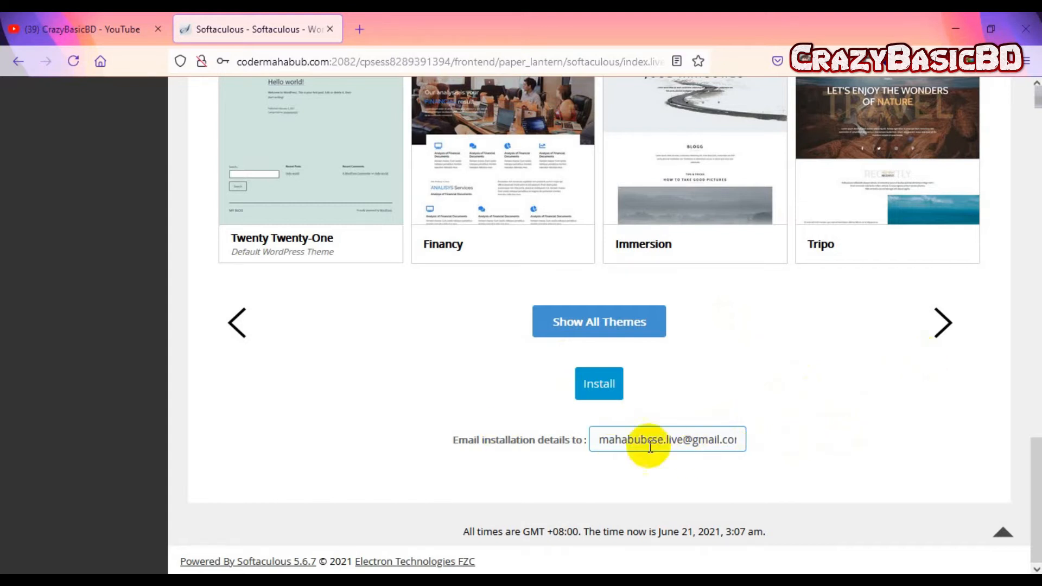
click(602, 398)
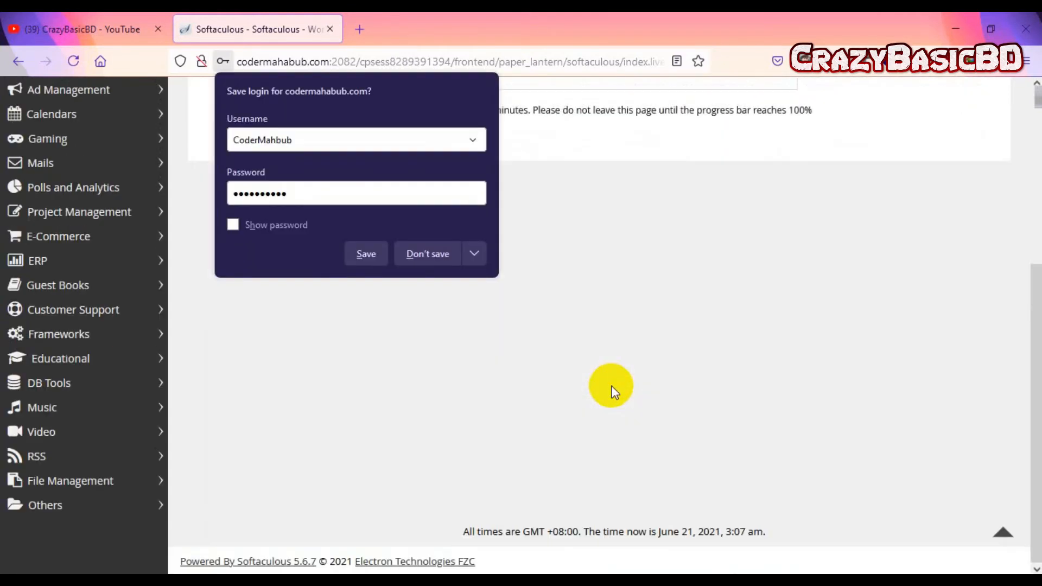
click(425, 255)
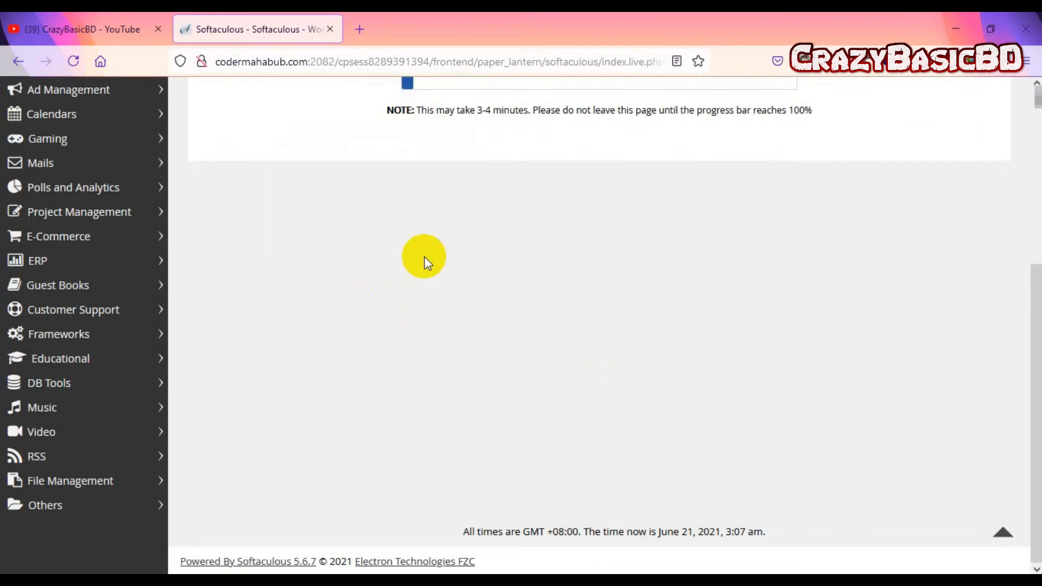
scroll(750, 469, up, 1)
scroll(747, 470, up, 4)
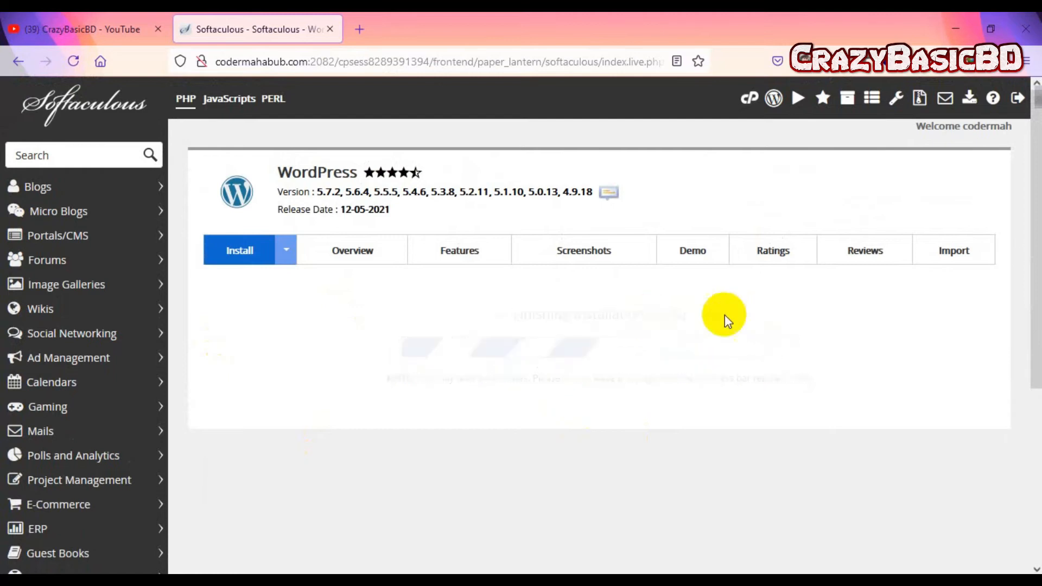
scroll(409, 392, down, 2)
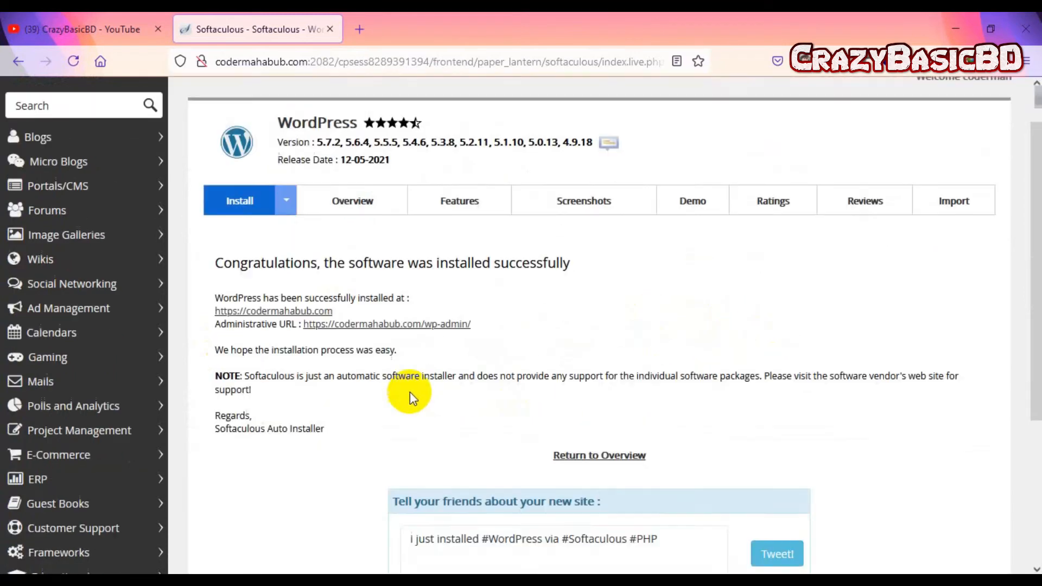
scroll(380, 388, up, 2)
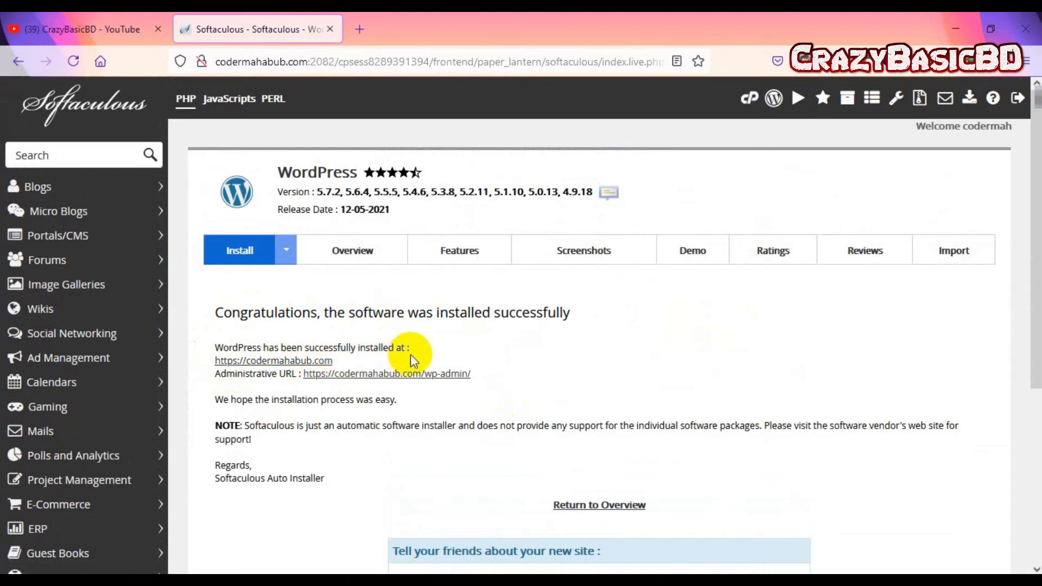
drag(332, 361, 216, 368)
click(260, 400)
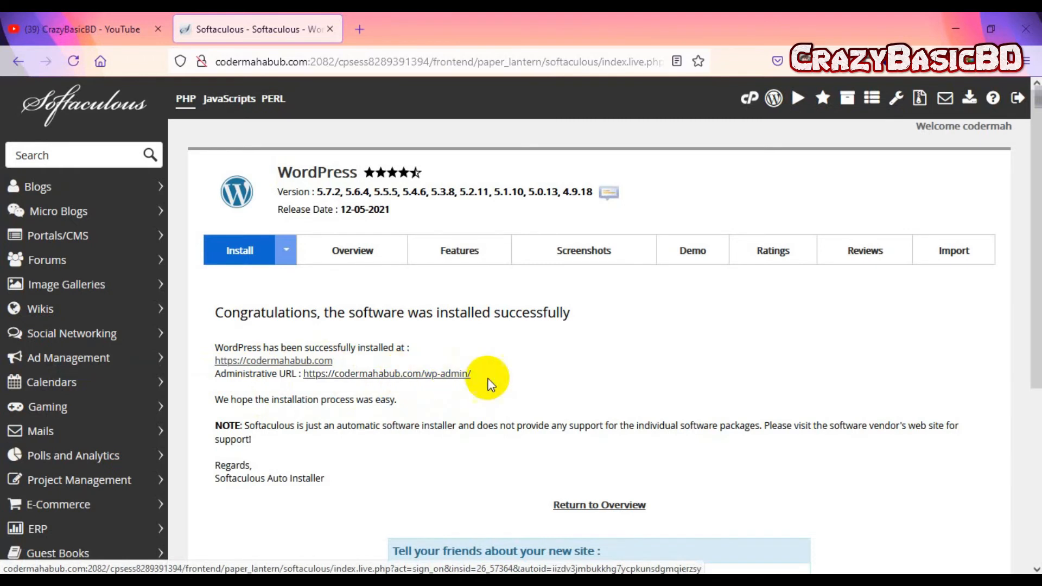
Step: Open the new site's wp-admin administrative dashboard
scroll(484, 379, down, 5)
scroll(496, 409, up, 5)
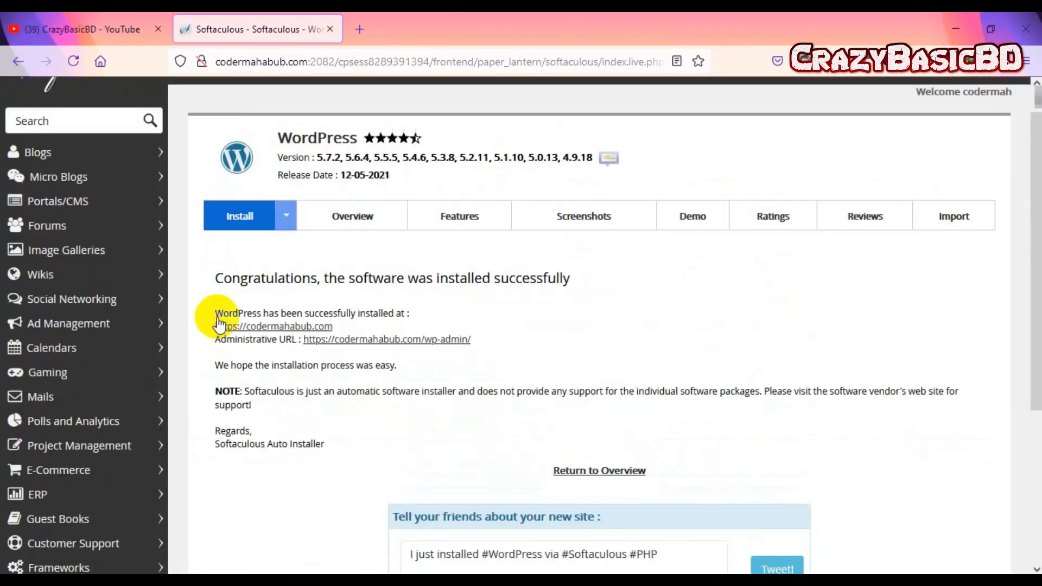
click(376, 342)
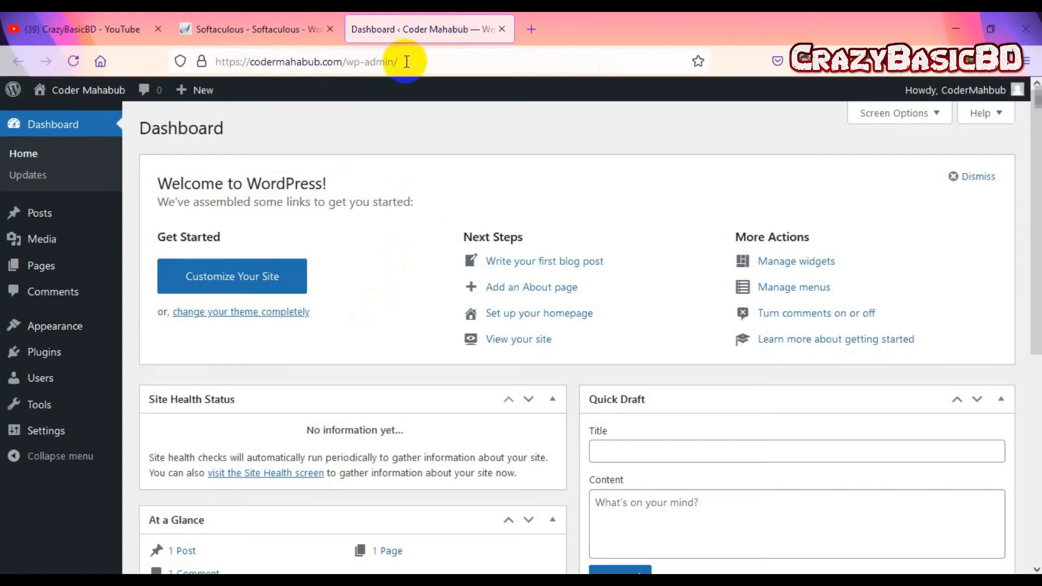
Step: Look over the Coder Mahabub dashboard, then open its Visit Site link in a new tab
scroll(701, 298, down, 2)
scroll(695, 299, up, 2)
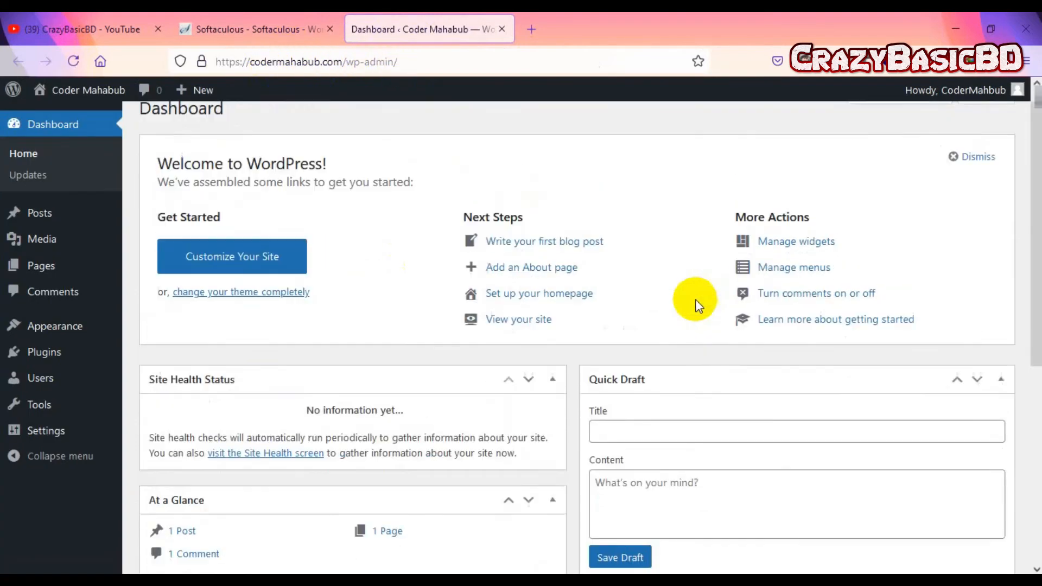
scroll(620, 300, down, 6)
scroll(614, 298, down, 2)
scroll(612, 298, up, 7)
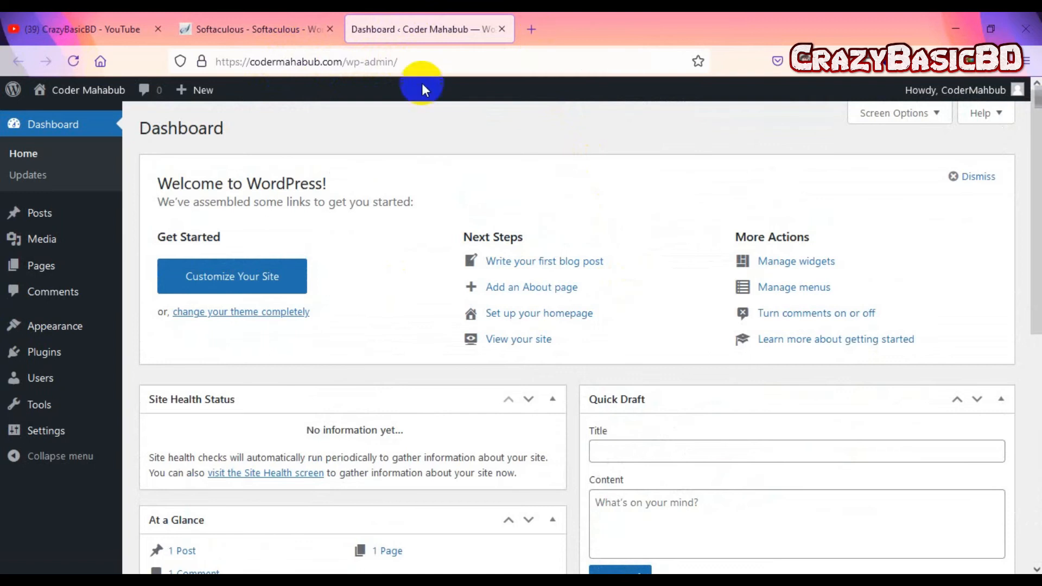
mouse_move(83, 94)
right_click(56, 122)
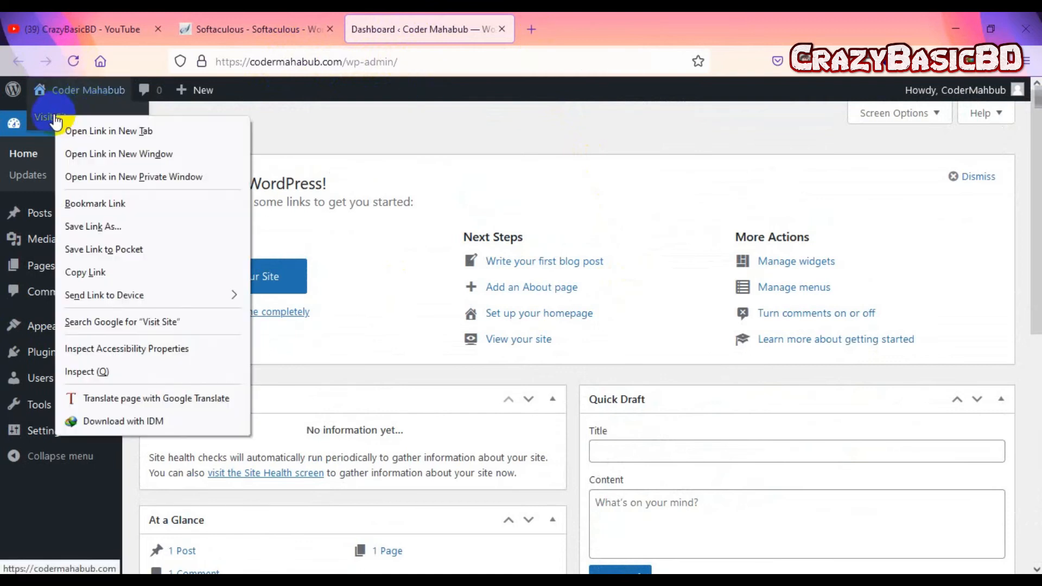
click(99, 131)
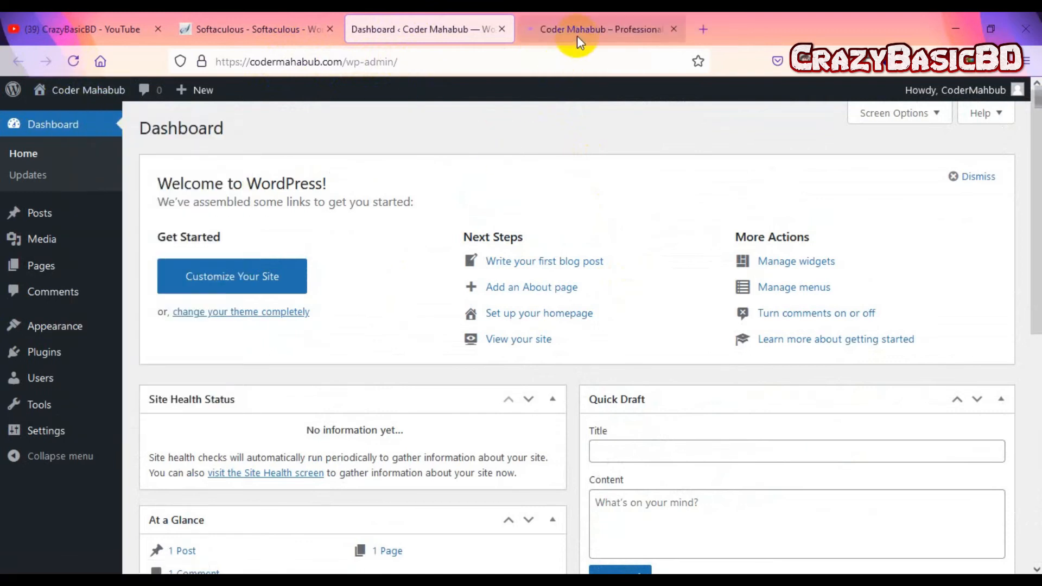
click(577, 32)
scroll(653, 323, down, 8)
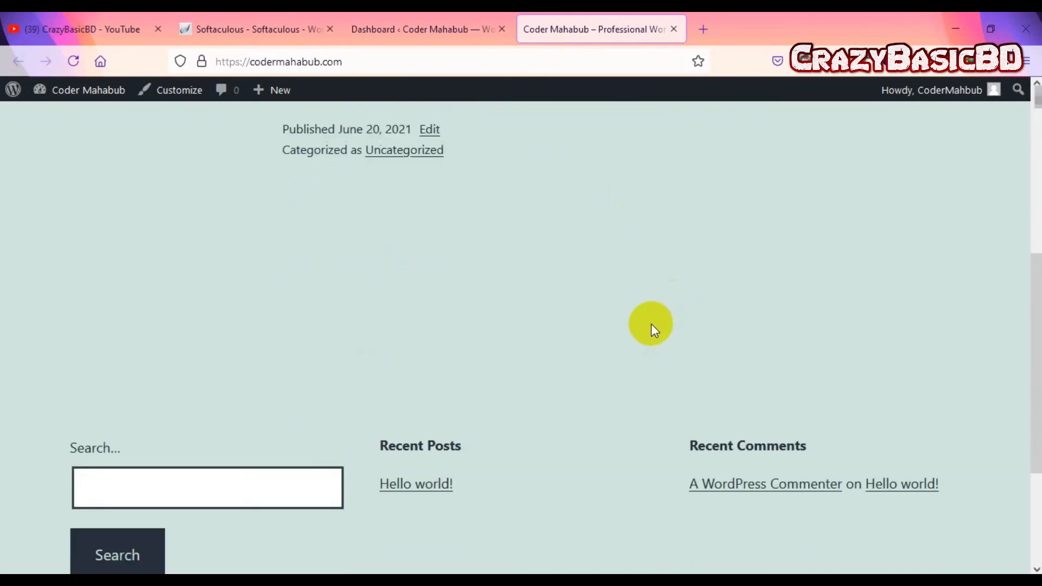
scroll(653, 324, up, 6)
scroll(653, 329, up, 2)
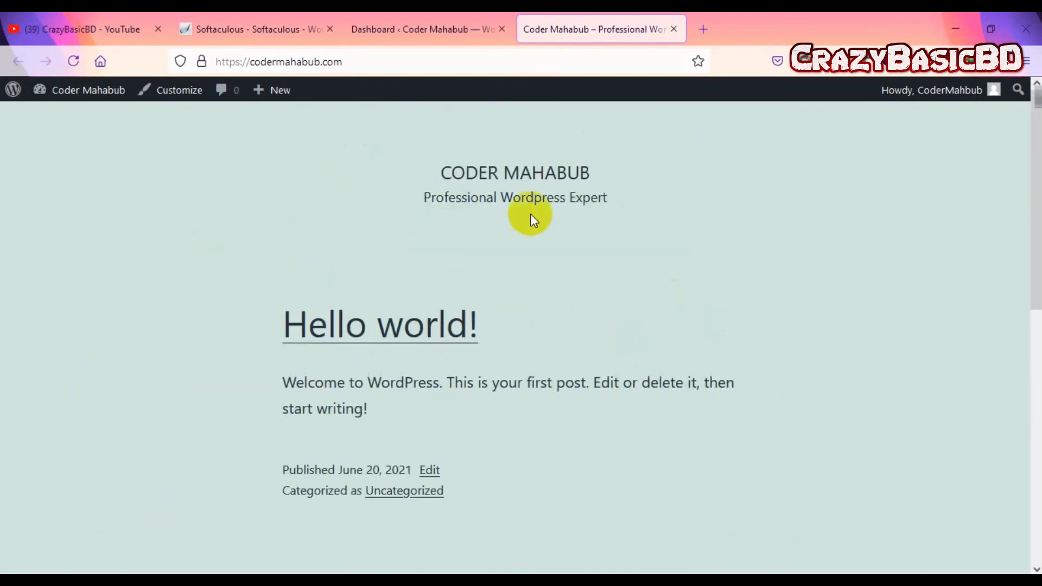
scroll(427, 249, down, 8)
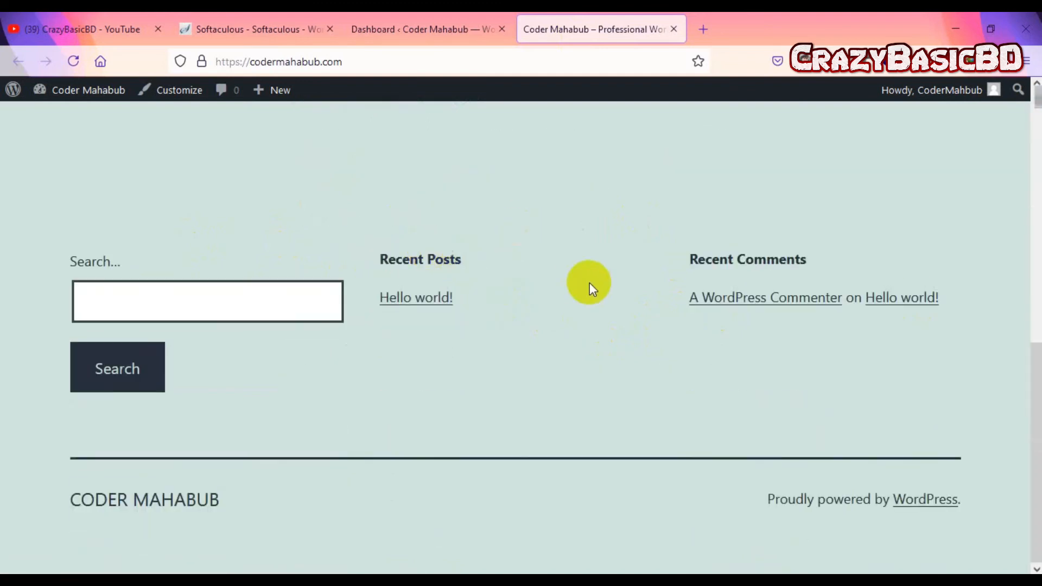
scroll(588, 283, up, 6)
scroll(559, 279, up, 2)
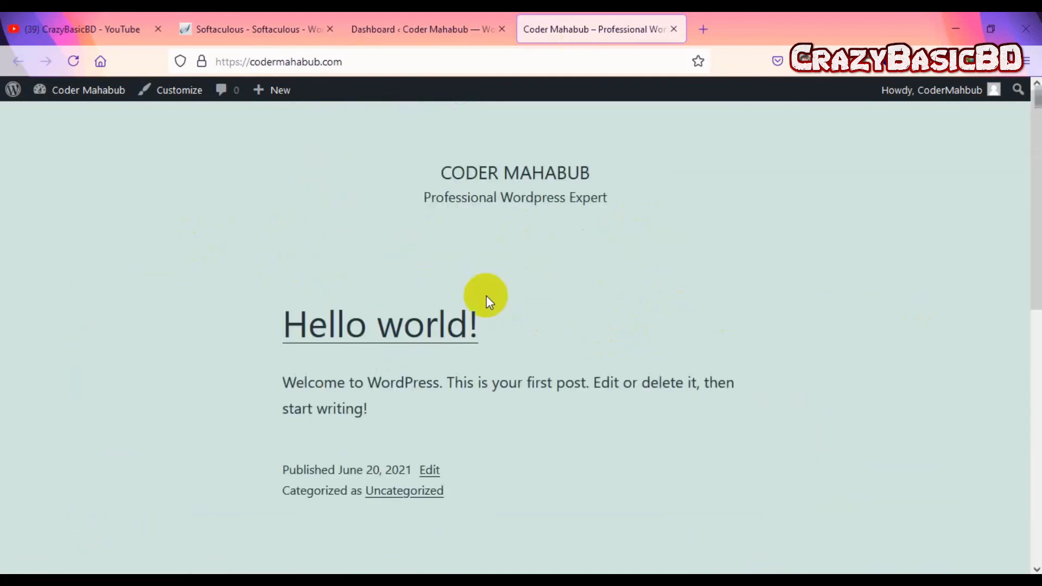
click(418, 32)
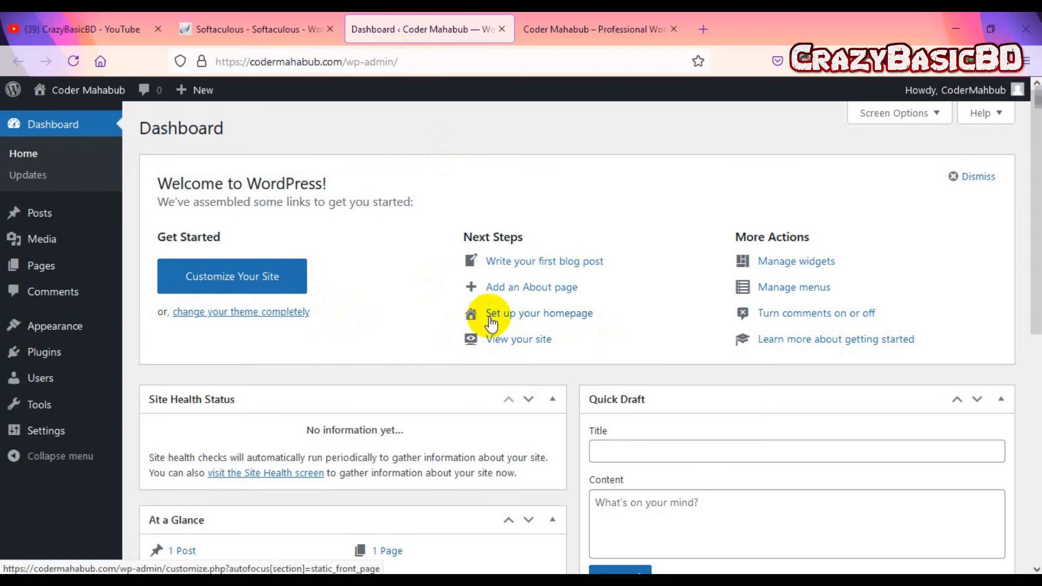
Step: Subscribe to the CrazyBasicBD YouTube channel and set its notification bell to All
click(81, 29)
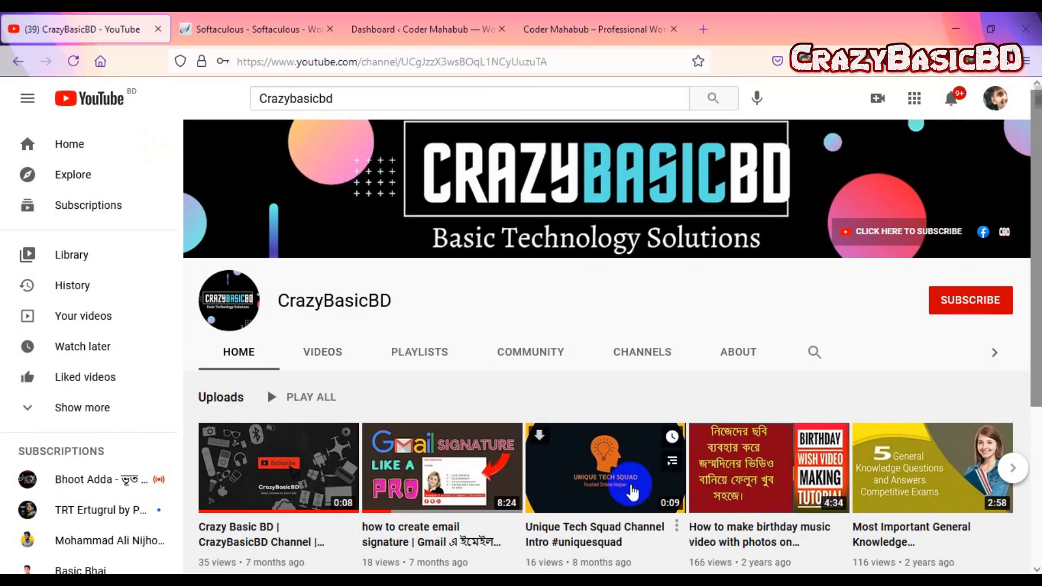
click(960, 304)
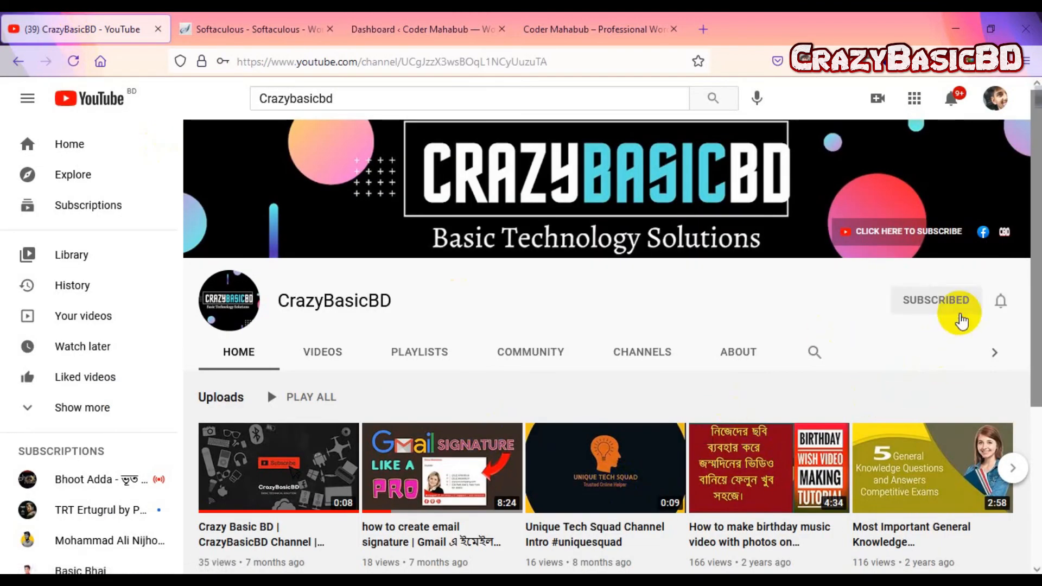
click(1004, 302)
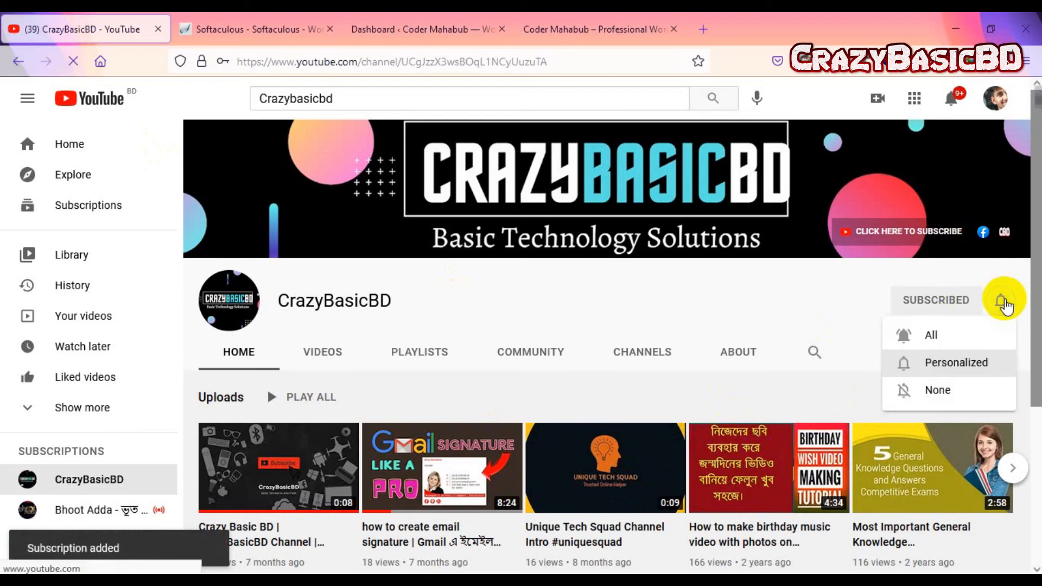
click(957, 338)
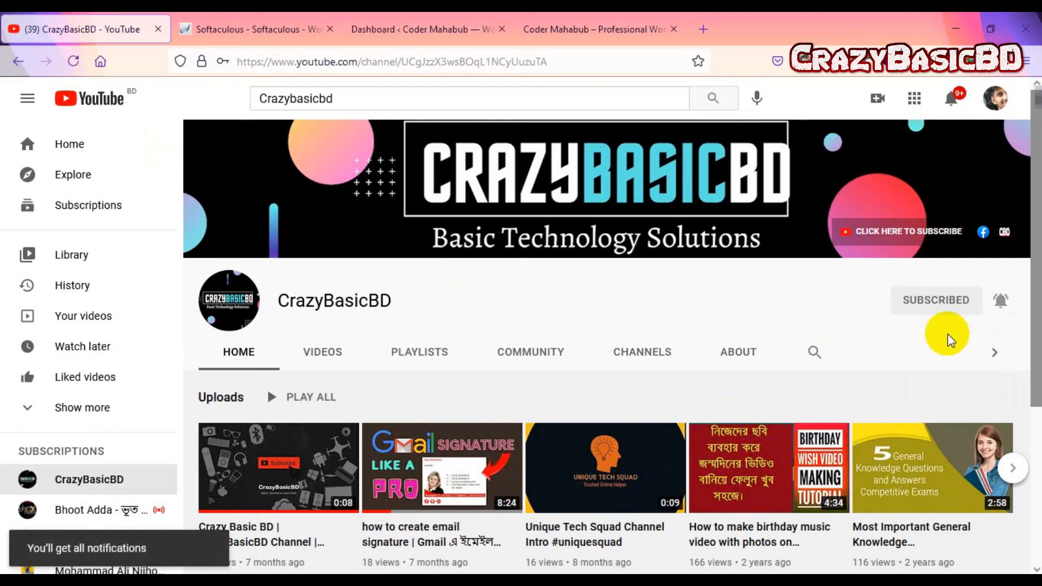